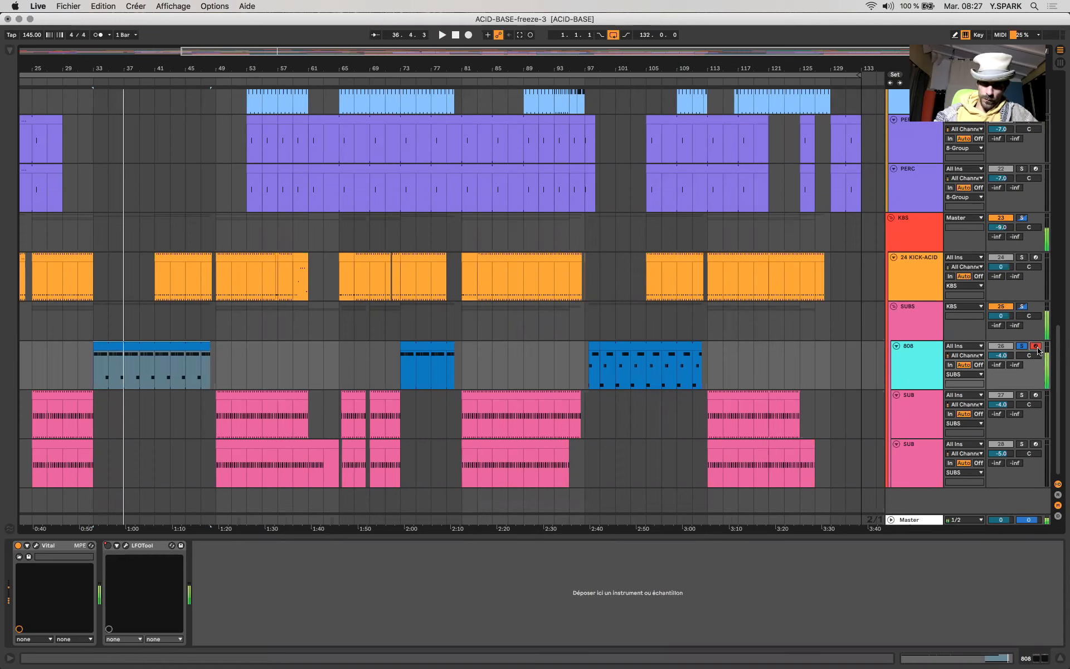
# - Insert a new MIDI track directly below the 808 track
pyautogui.press('z')
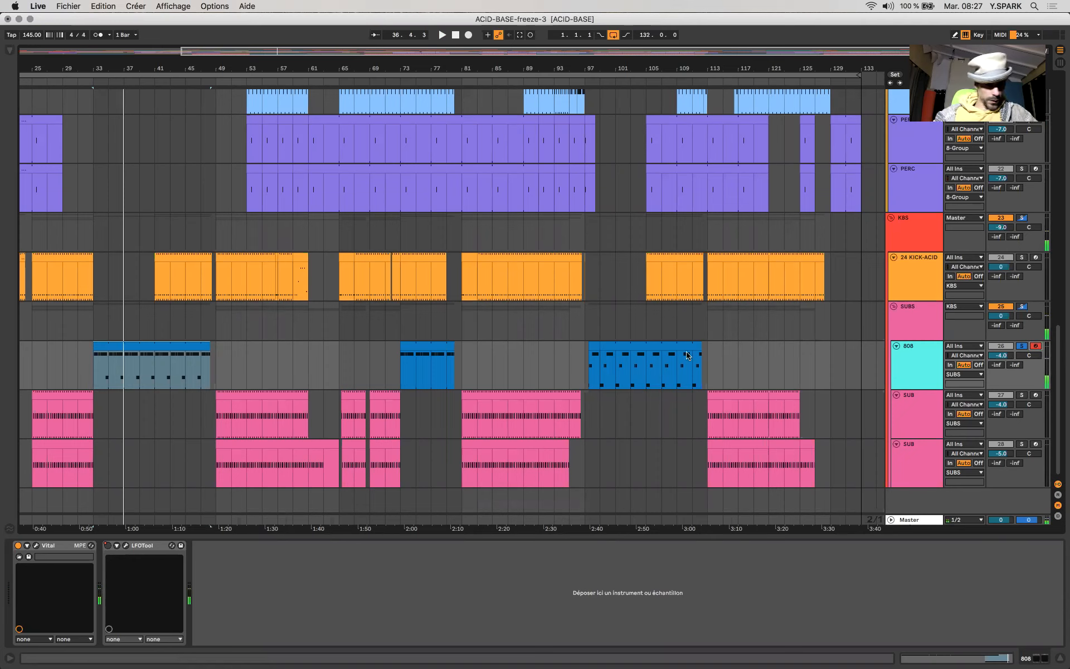
pyautogui.click(136, 375)
pyautogui.press('super+shift+t')
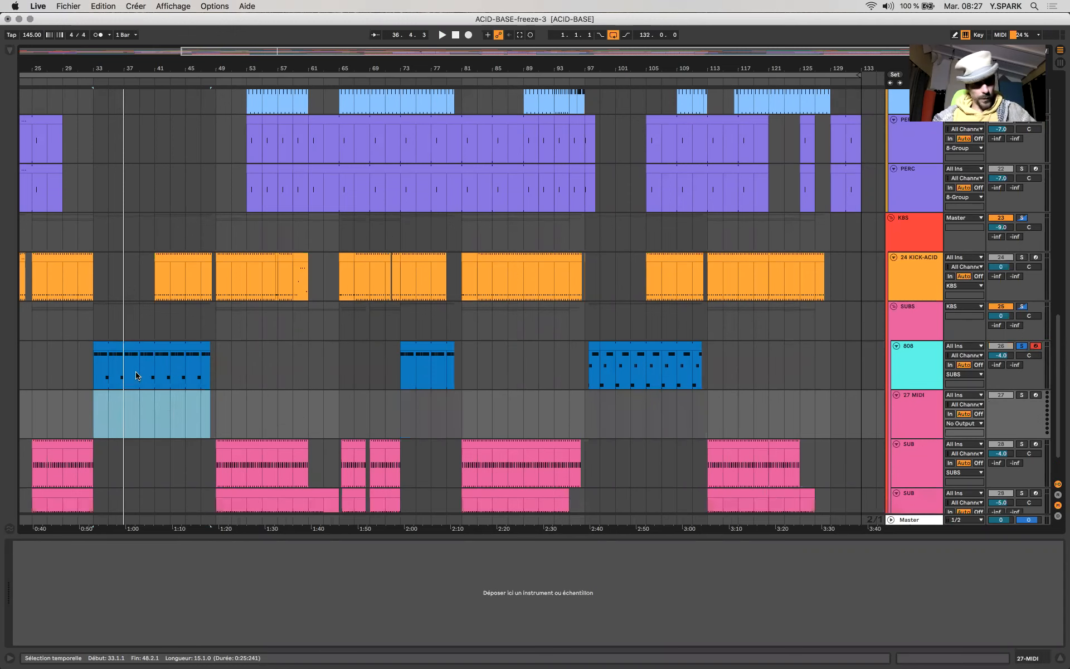
# - Load the Vital instrument from the Favorites collection onto the new MIDI track
pyautogui.click(10, 50)
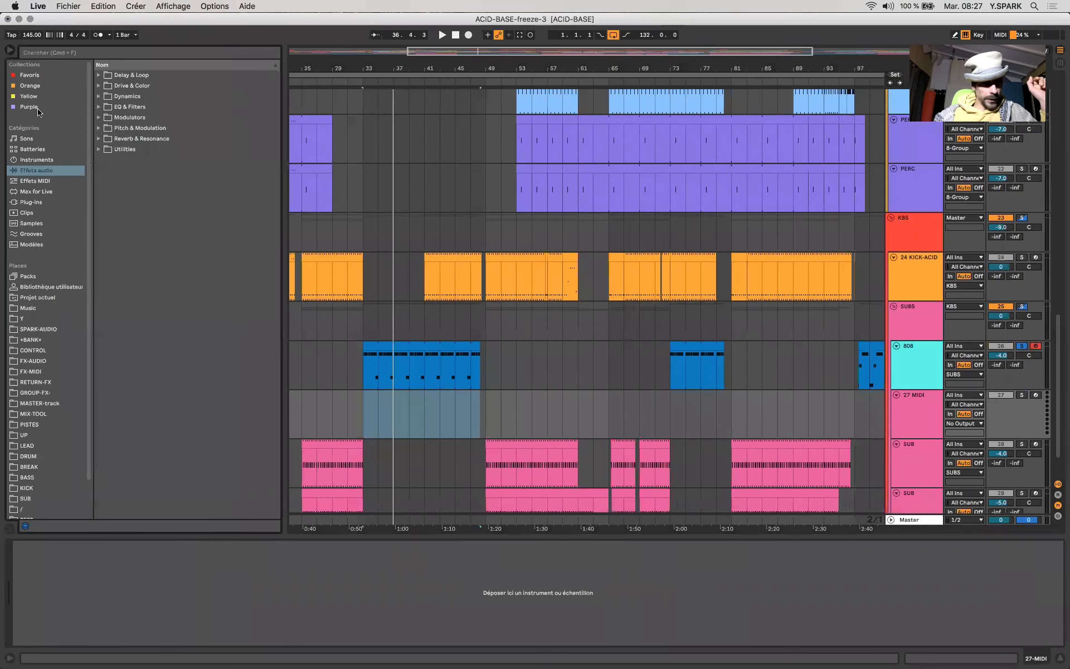
pyautogui.click(34, 76)
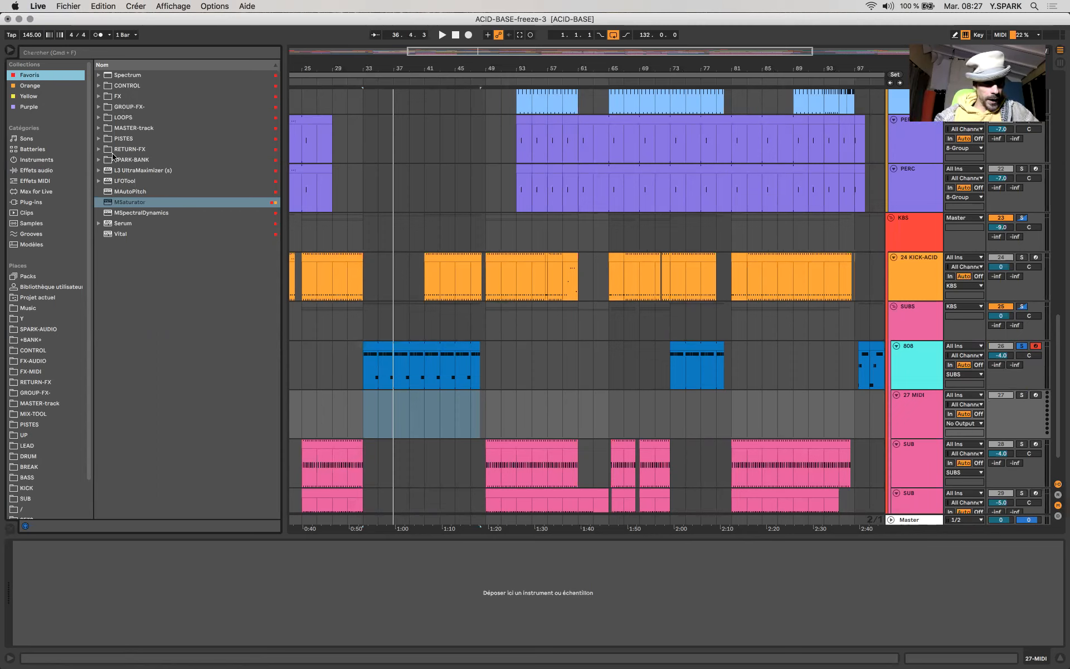
pyautogui.click(123, 234)
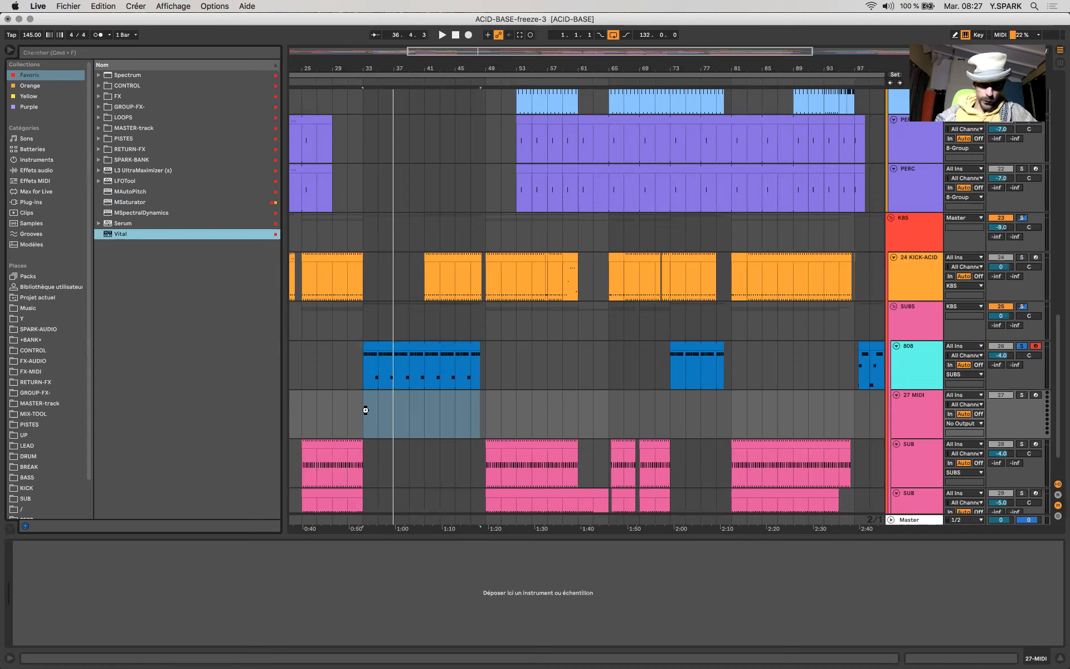
pyautogui.press('Return')
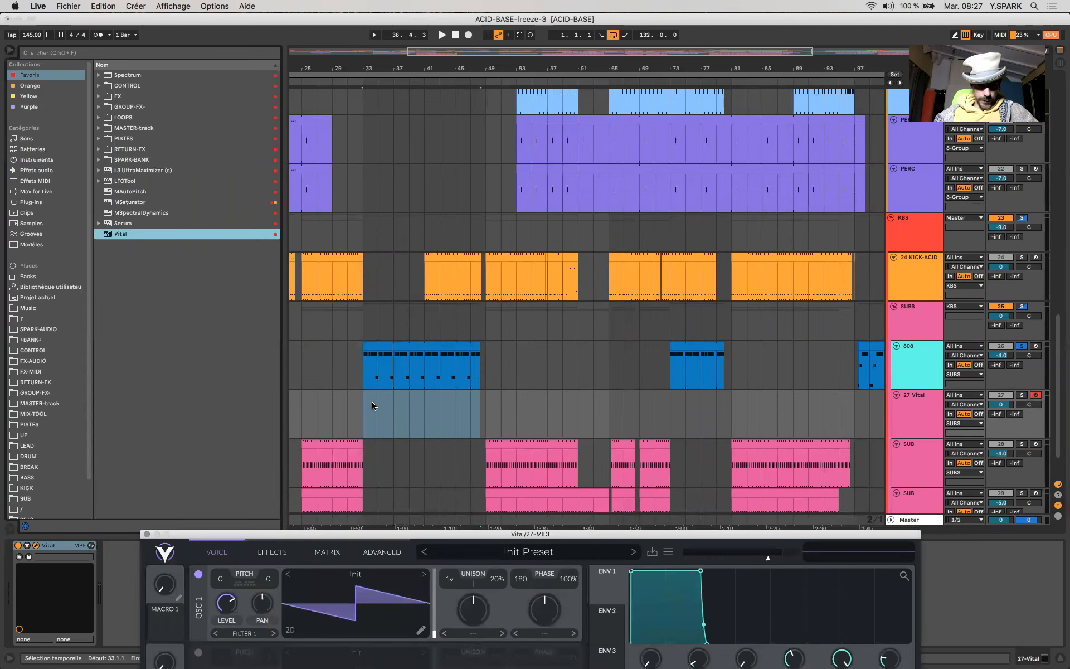
# - Create a two-bar MIDI clip at bar 33 on the Vital track and loop it with the track soloed
pyautogui.doubleClick(373, 406)
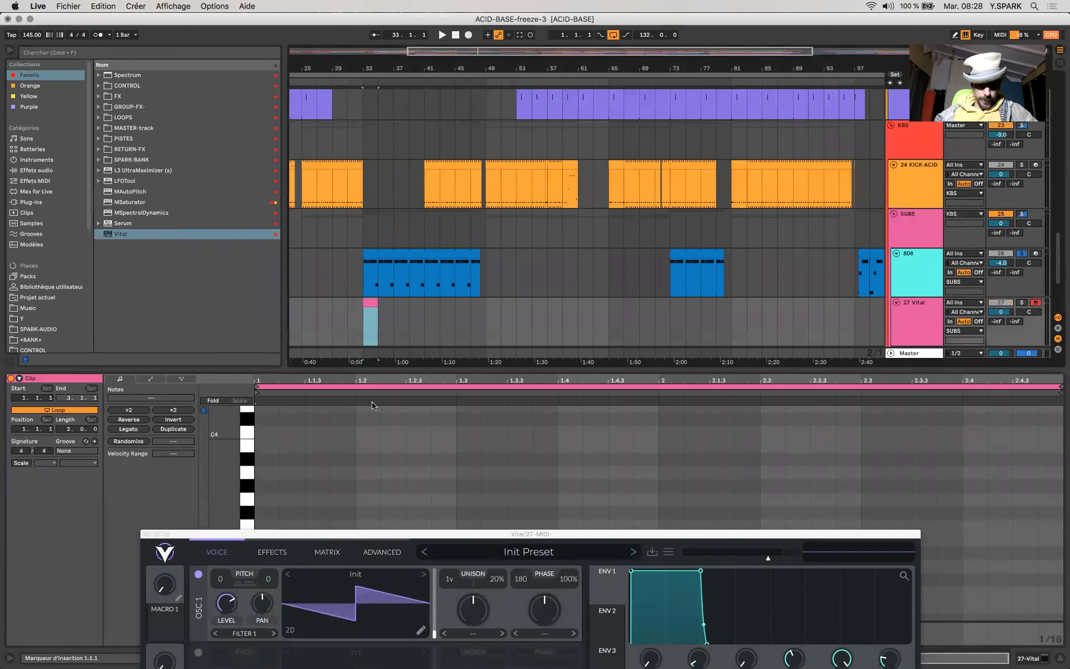
pyautogui.click(1023, 305)
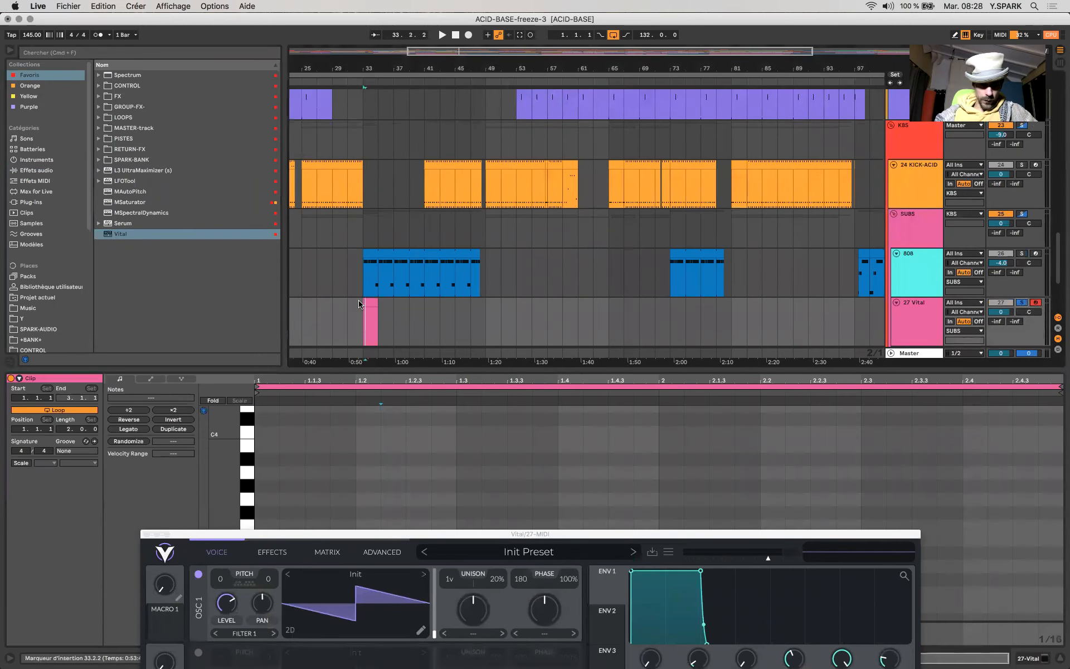
pyautogui.click(373, 302)
pyautogui.press('super+l')
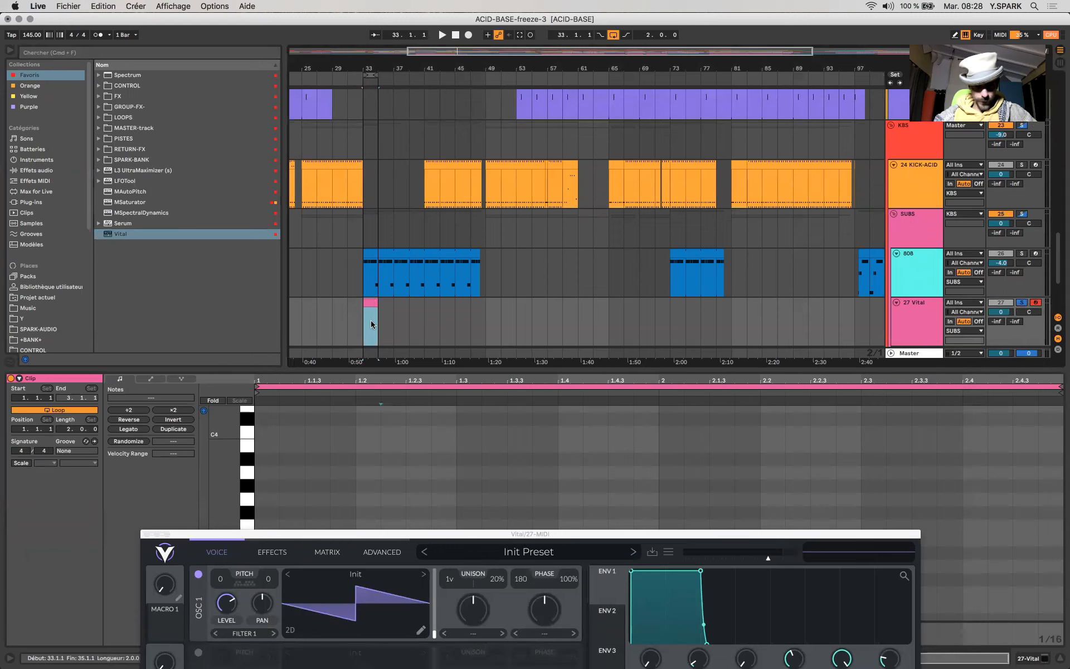
# - Add an E3 note from the clip's start to 2.3 and an overlapping A3 note from bar 2 to its end
pyautogui.moveTo(257, 473); pyautogui.dragTo(860, 473)
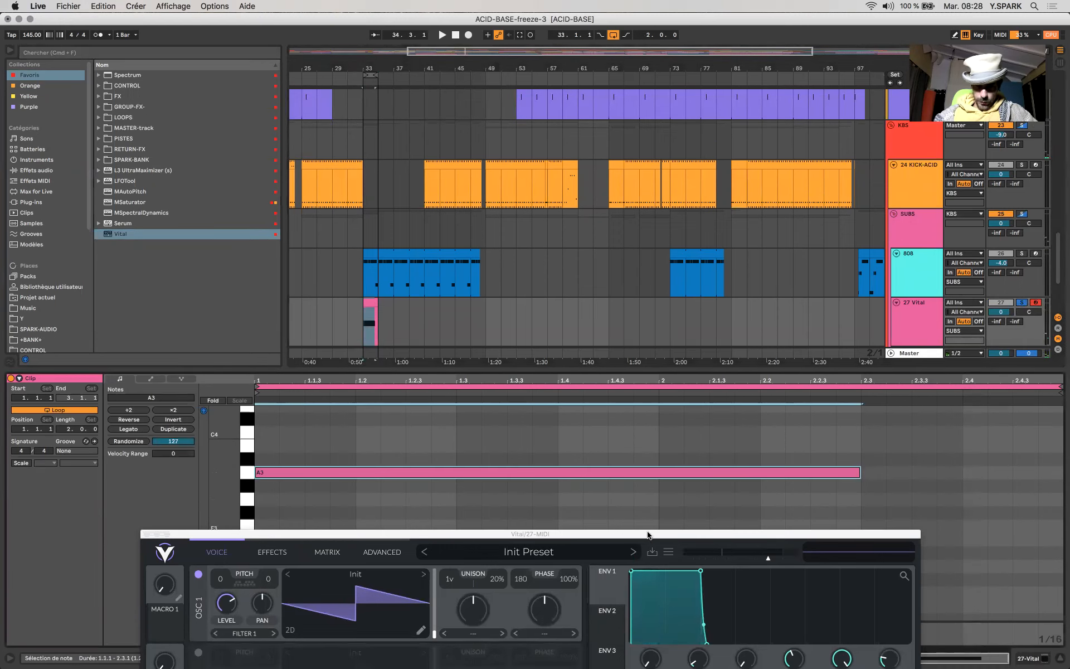
pyautogui.press('Down')
pyautogui.press('Down')
pyautogui.press('Down')
pyautogui.press('Down')
pyautogui.press('Down')
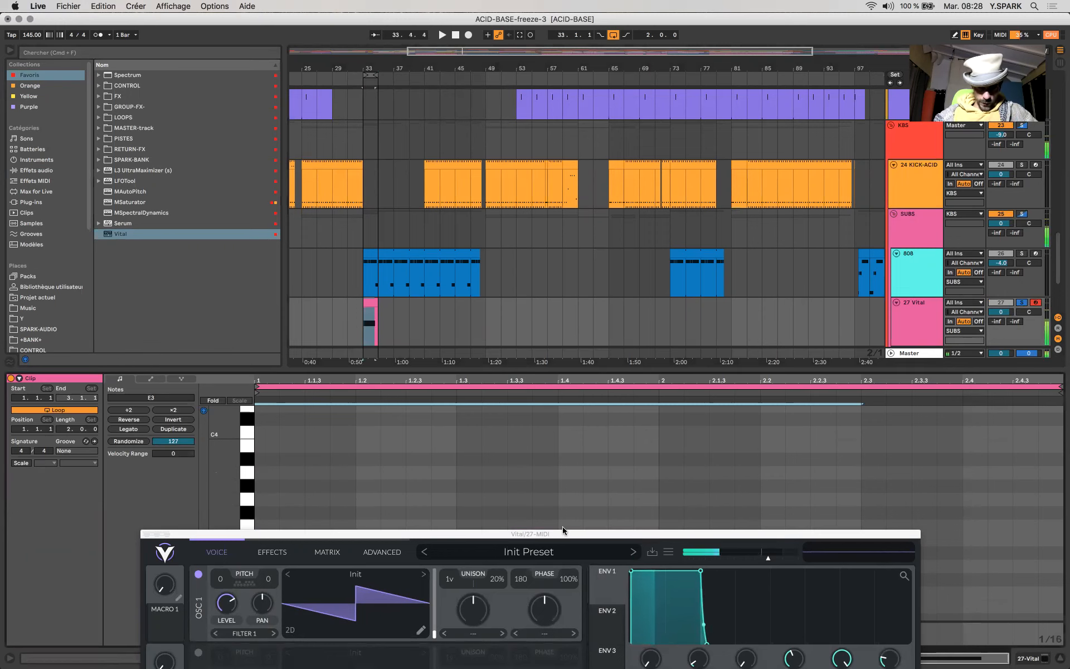
pyautogui.moveTo(564, 534); pyautogui.dragTo(566, 607)
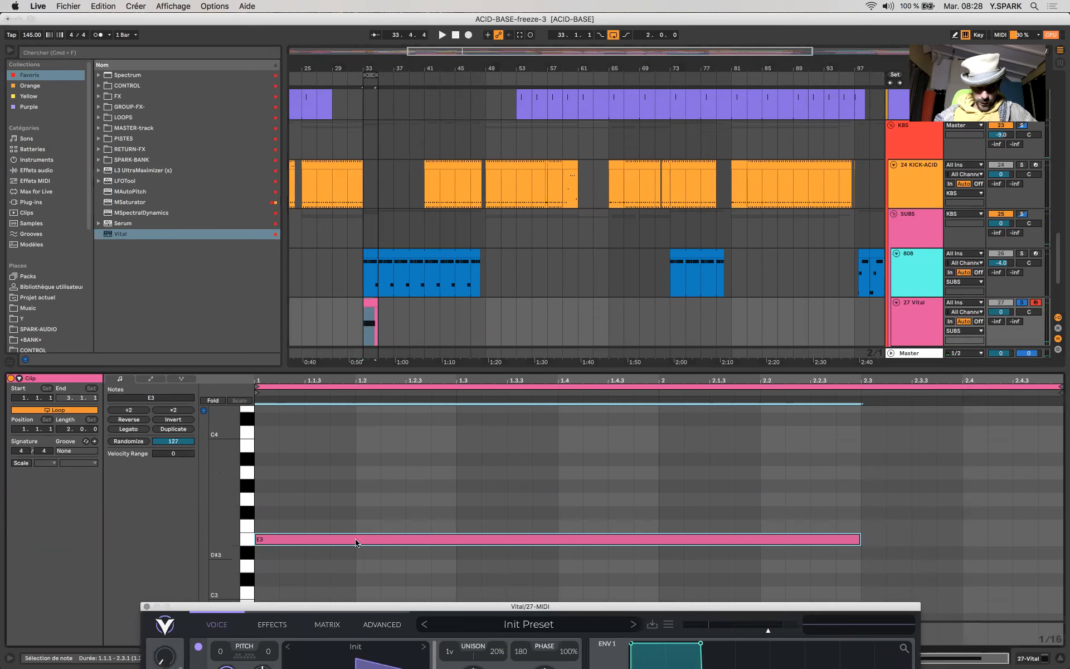
pyautogui.moveTo(355, 536); pyautogui.dragTo(771, 469)
pyautogui.click(775, 539)
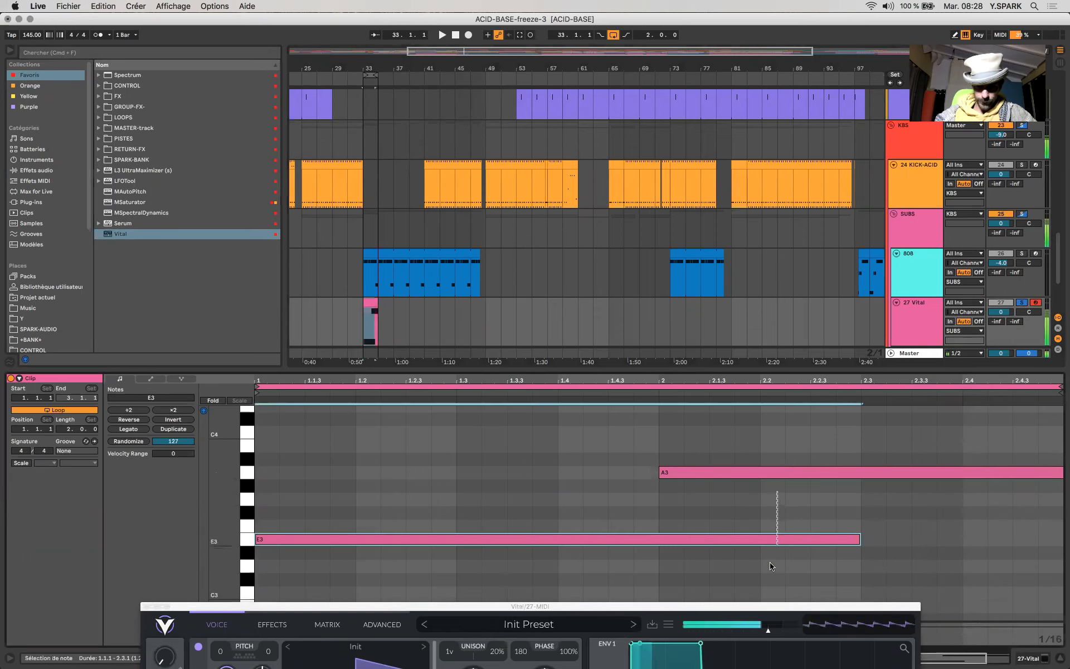
# - Set Vital's oscillator 1 to the Basic Shapes wavetable at frame 0
pyautogui.moveTo(657, 608); pyautogui.dragTo(622, 201)
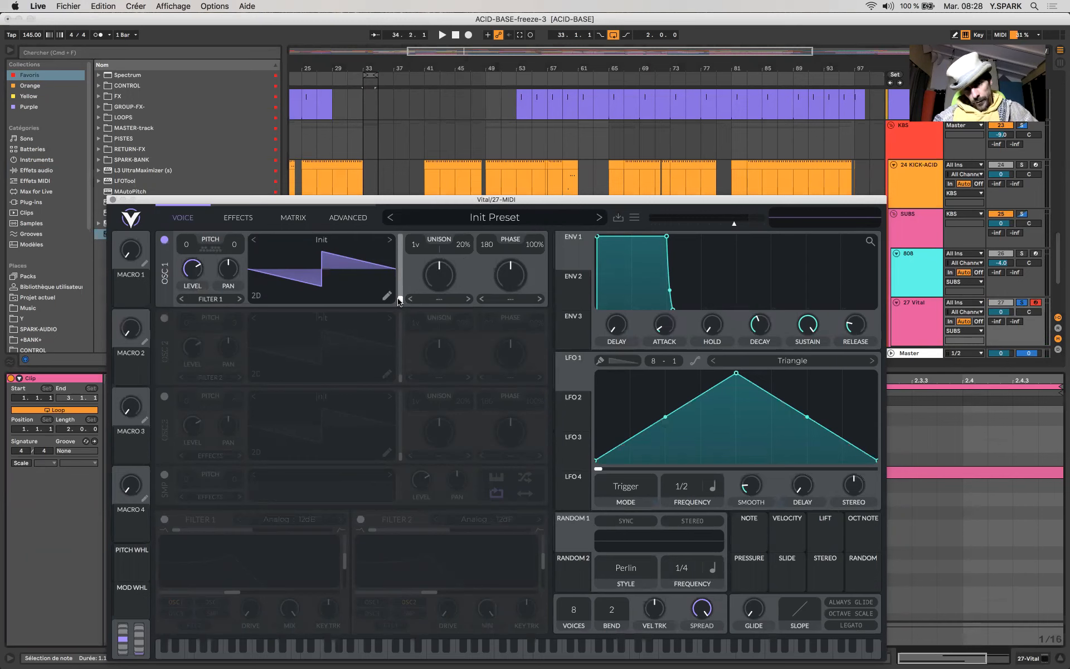
pyautogui.moveTo(400, 301)
pyautogui.mouseDown()
pyautogui.moveTo(400, 275)
pyautogui.moveTo(408, 320)
pyautogui.mouseUp()
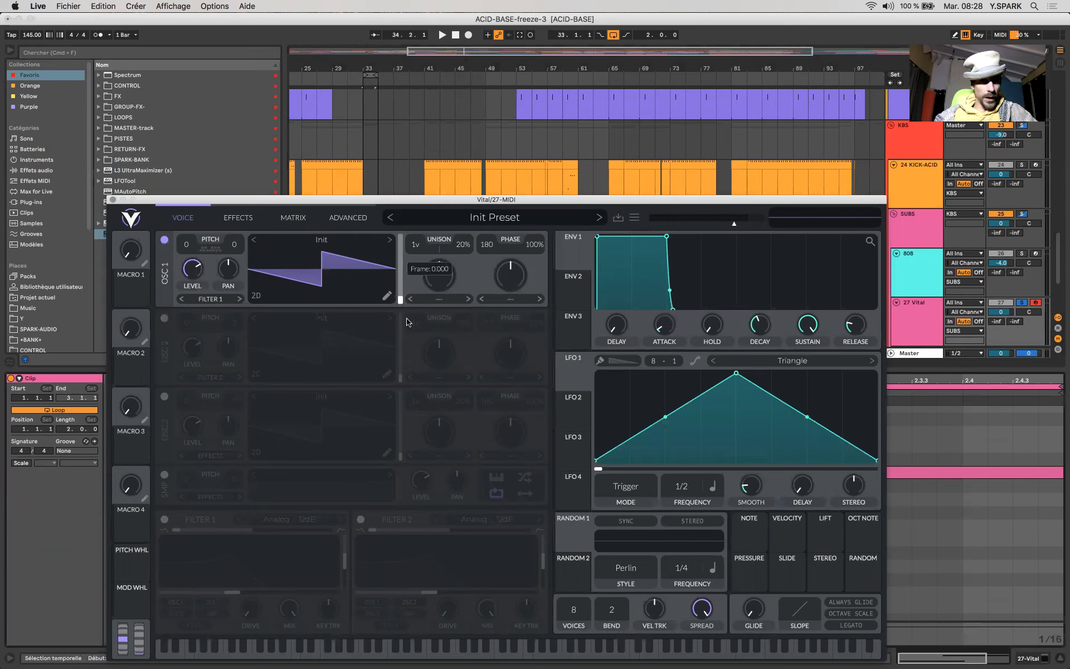
pyautogui.click(372, 245)
pyautogui.click(373, 245)
pyautogui.click(390, 241)
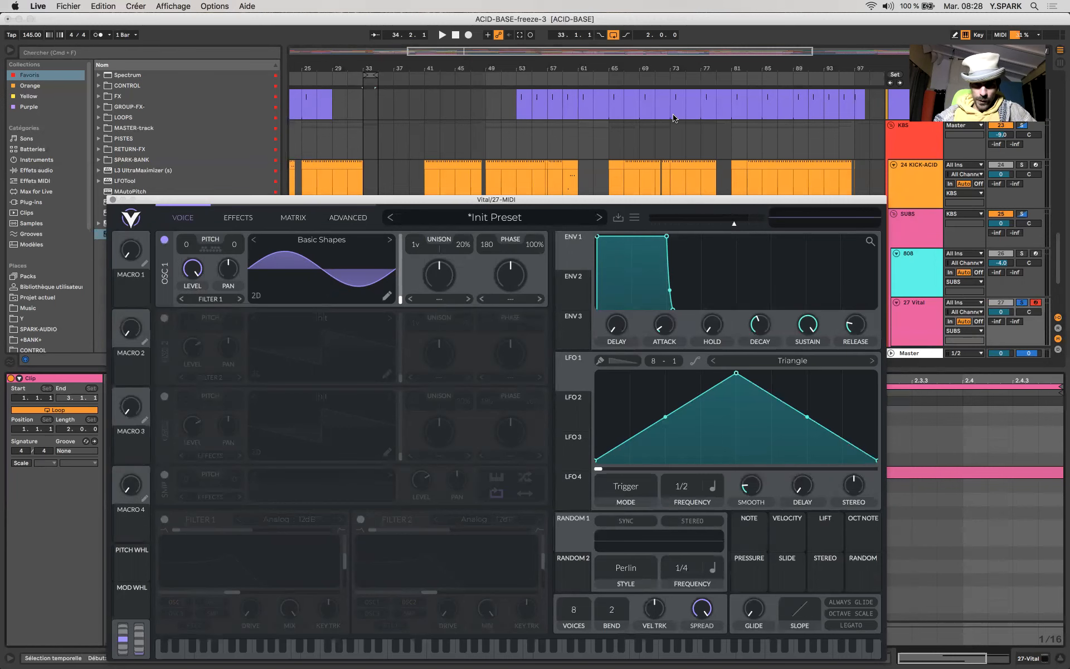
# - Set Vital to 1 voice with bend 12 and some glide, and set oscillator 1's phase and phase randomization to 0
pyautogui.moveTo(689, 200); pyautogui.dragTo(674, 103)
pyautogui.moveTo(552, 506); pyautogui.dragTo(557, 650)
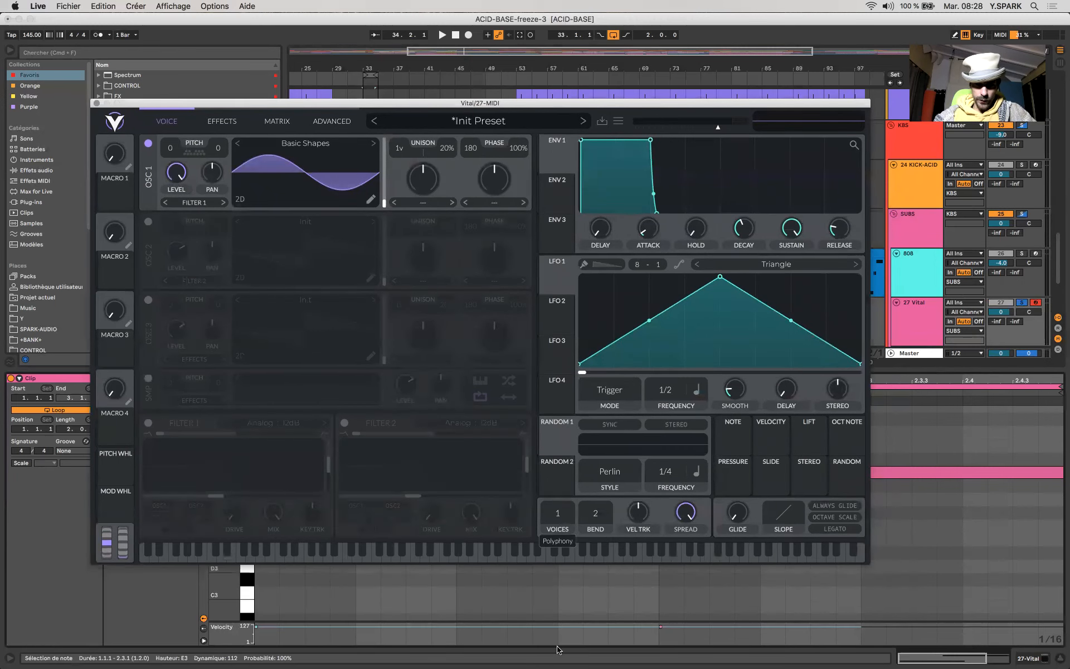
pyautogui.moveTo(736, 511); pyautogui.dragTo(733, 475)
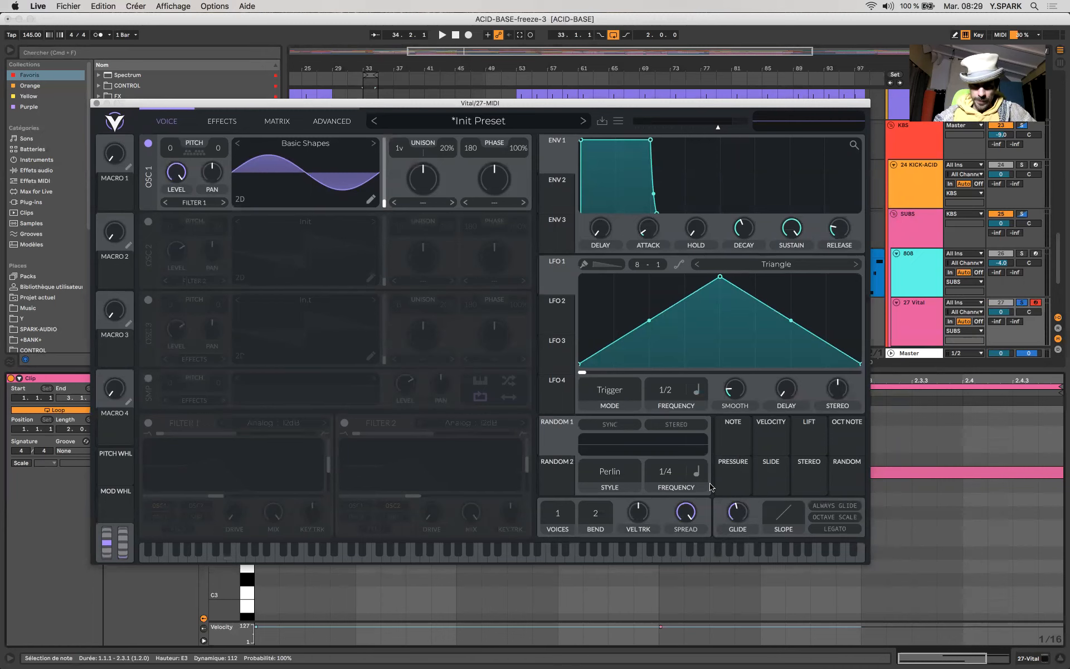
pyautogui.moveTo(594, 516); pyautogui.dragTo(600, 459)
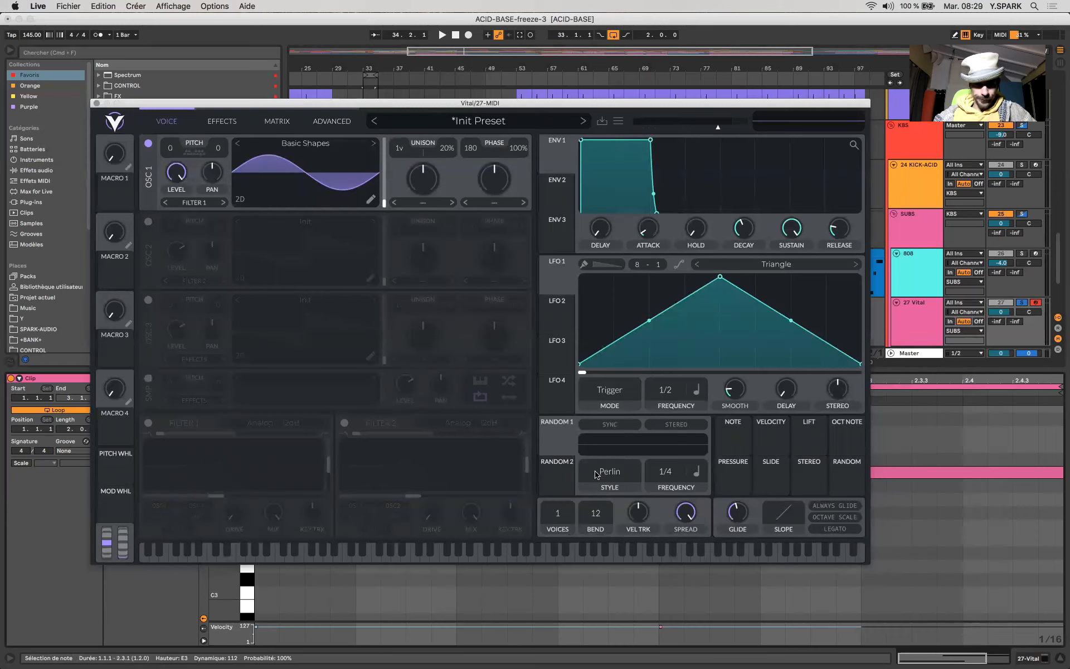
pyautogui.moveTo(462, 157); pyautogui.dragTo(471, 280)
pyautogui.moveTo(516, 151); pyautogui.dragTo(524, 390)
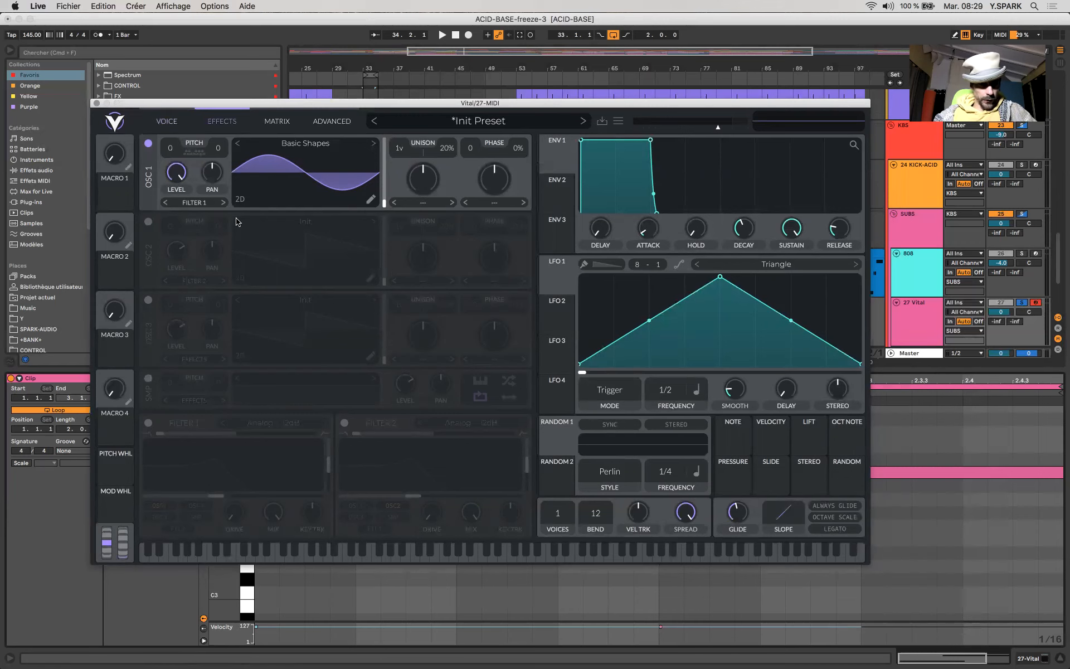
# - Enable Vital's Soft Clip distortion and increase its drive
pyautogui.click(223, 121)
pyautogui.click(148, 285)
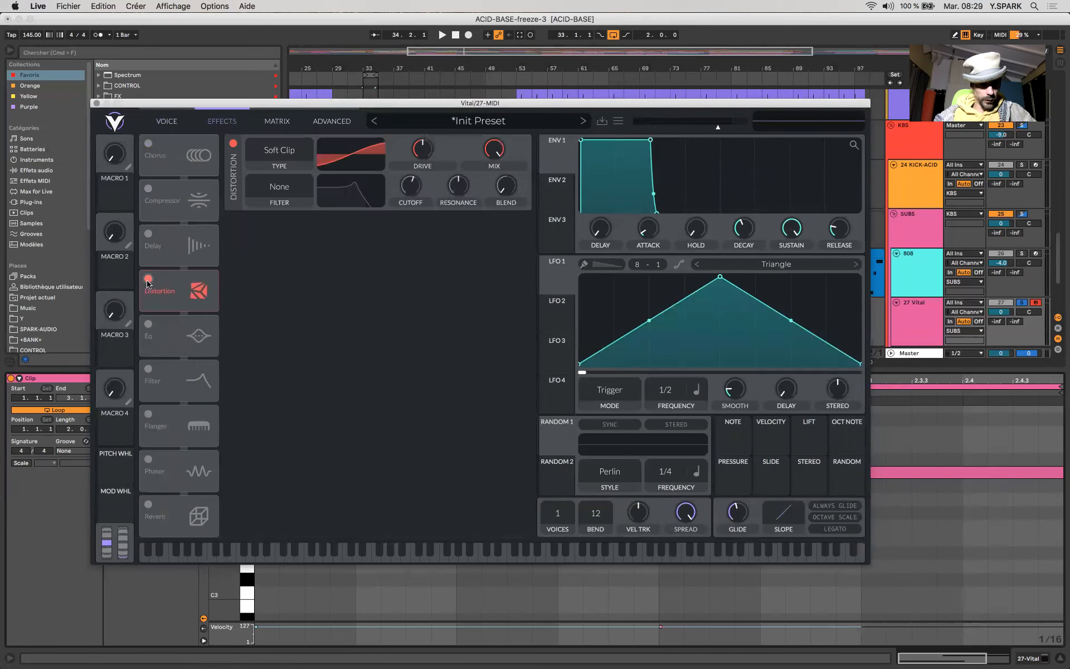
pyautogui.moveTo(423, 158); pyautogui.dragTo(423, 148)
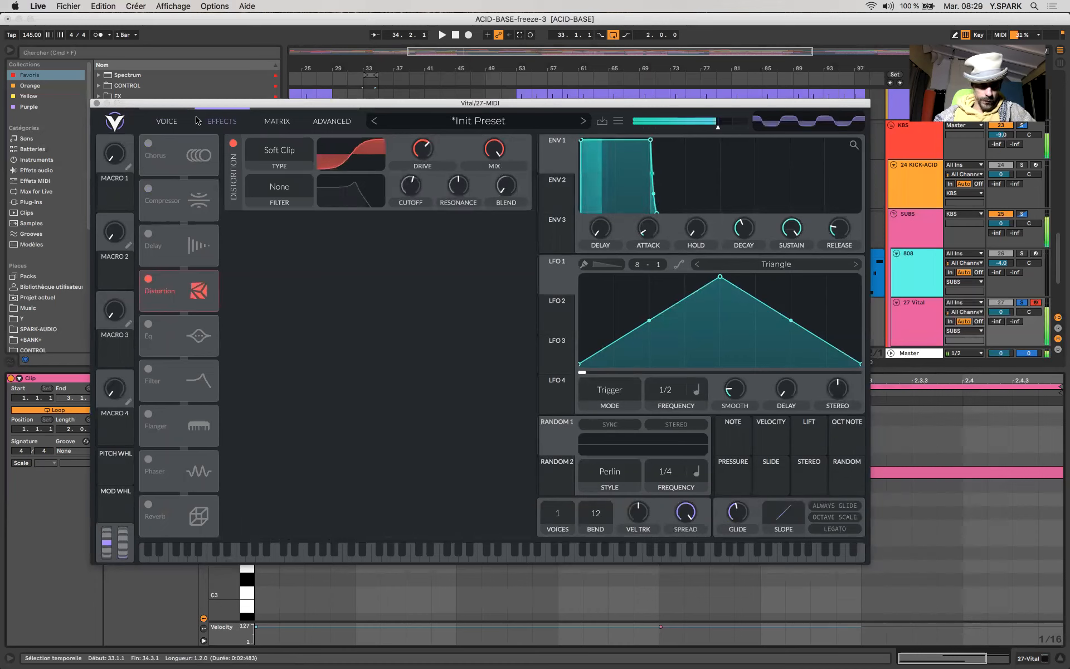
# - Transpose oscillator 1 to -36 semitones, comparing it with -24 by playing test notes
pyautogui.click(166, 121)
pyautogui.moveTo(170, 153); pyautogui.dragTo(171, 179)
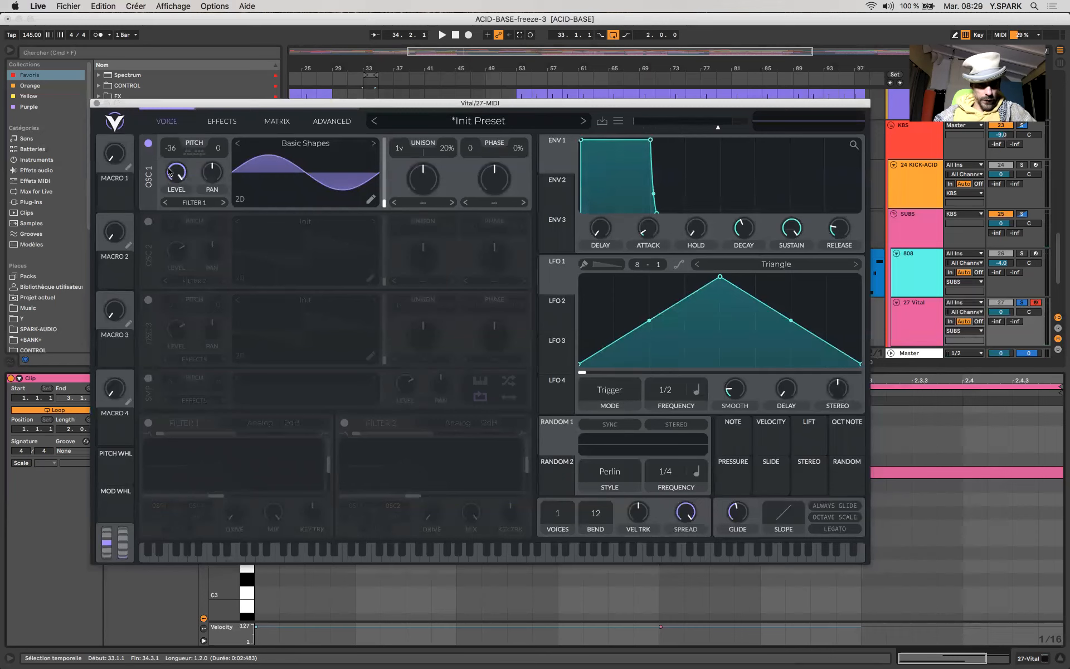
pyautogui.press('s')
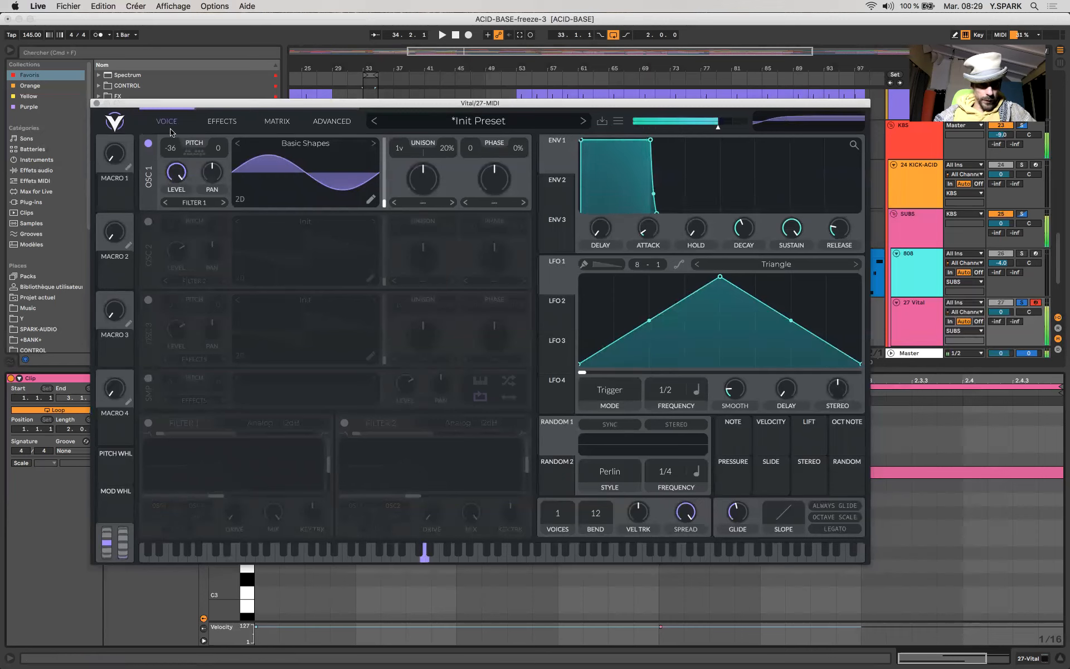
pyautogui.moveTo(173, 146); pyautogui.dragTo(174, 142)
pyautogui.press('s')
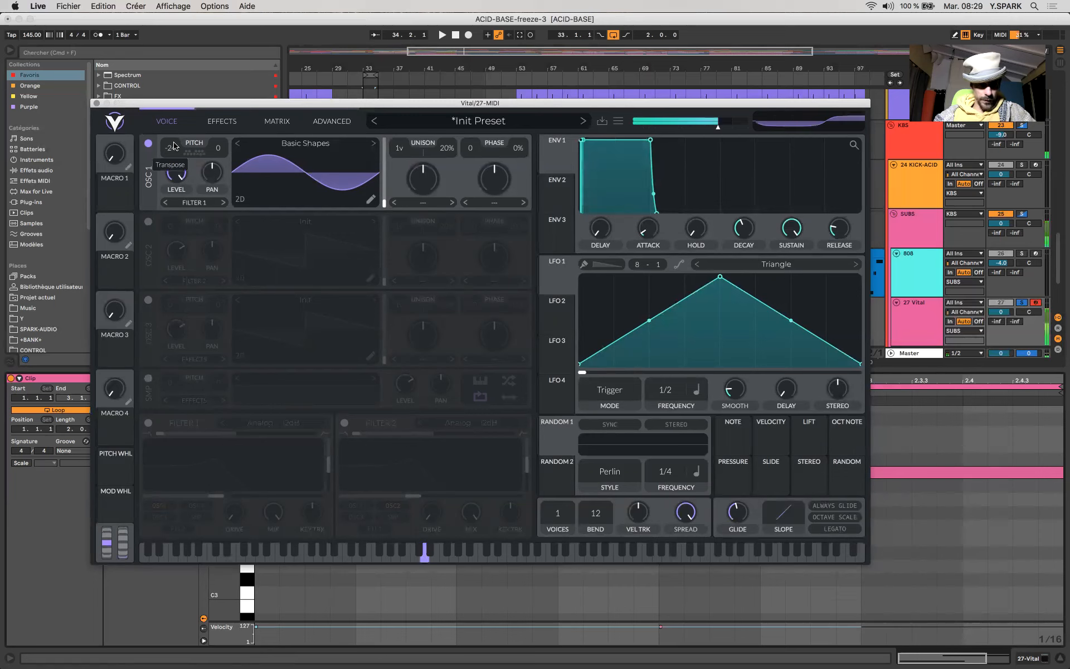
pyautogui.press('g')
pyautogui.press('s')
# - Raise the distortion drive further while auditioning a note
pyautogui.click(223, 121)
pyautogui.moveTo(425, 153); pyautogui.dragTo(424, 152)
pyautogui.press('s')
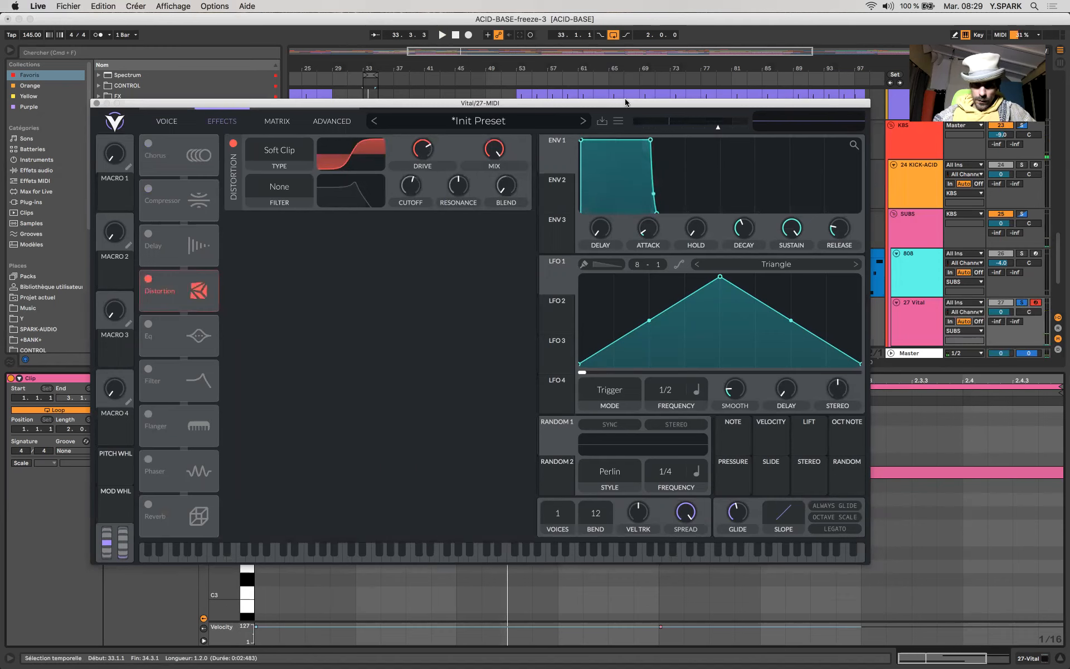
# - Shape envelope 1 with a shorter decay, lower sustain and longer release, and audition it with test notes
pyautogui.moveTo(626, 102); pyautogui.dragTo(614, 16)
pyautogui.click(159, 35)
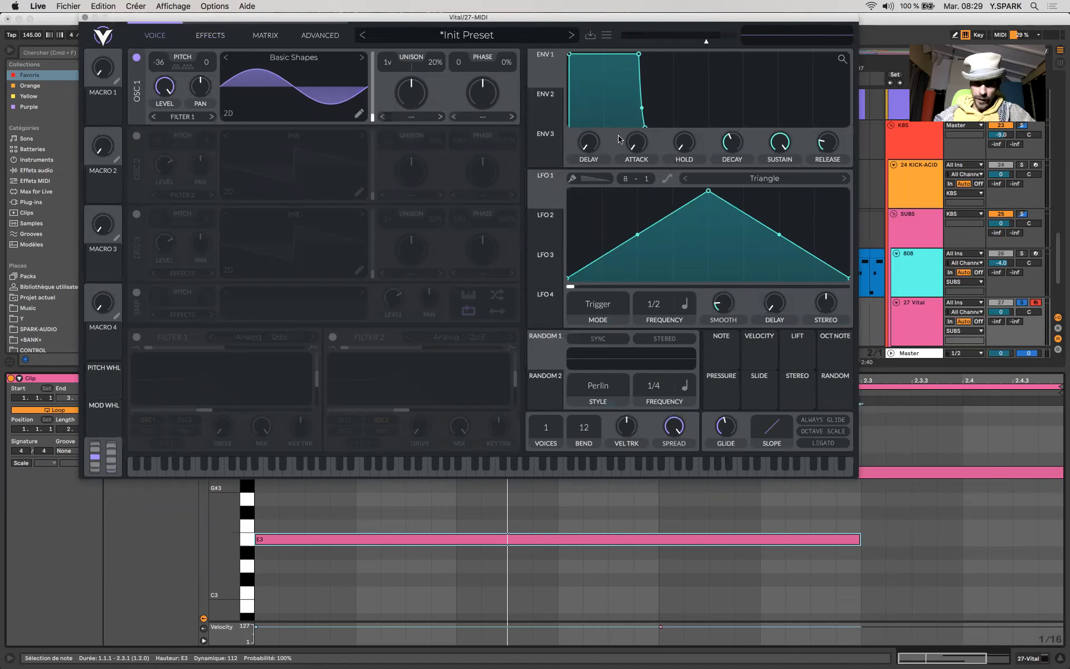
pyautogui.moveTo(639, 55); pyautogui.dragTo(584, 75)
pyautogui.moveTo(602, 123); pyautogui.dragTo(622, 127)
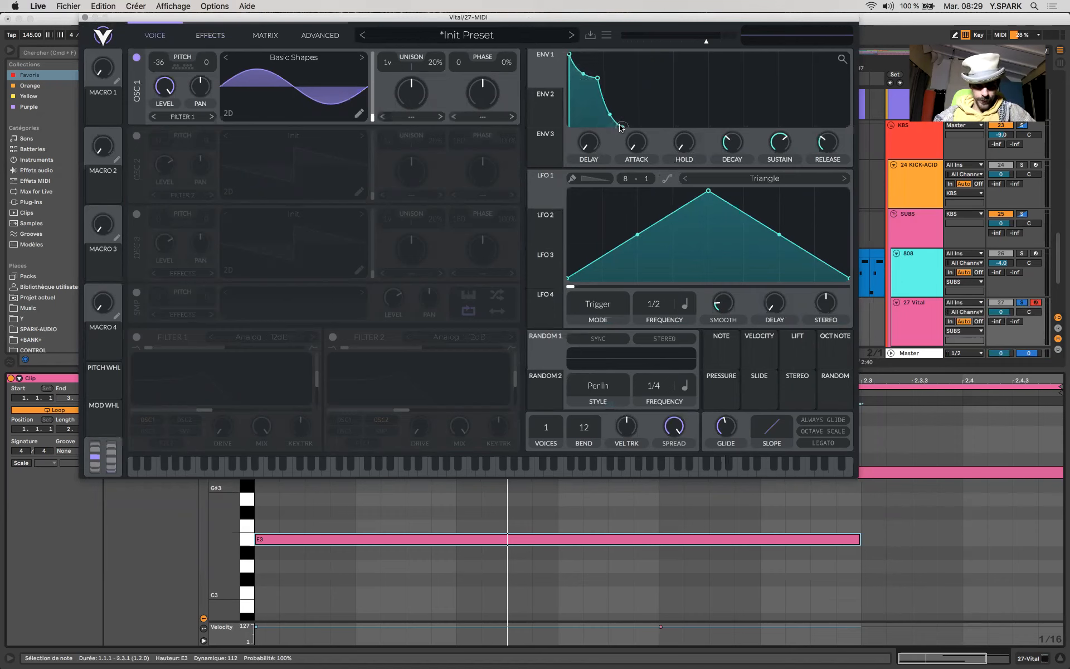
pyautogui.press('s')
pyautogui.press('s')
pyautogui.press('x')
pyautogui.press('s')
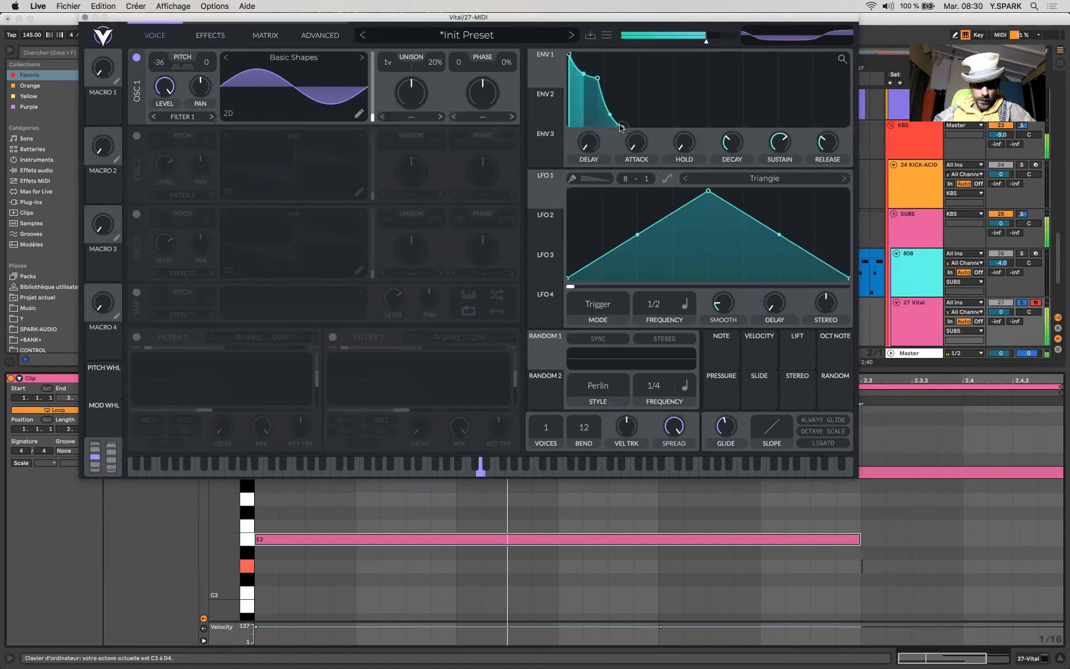
pyautogui.press('s')
pyautogui.press('s')
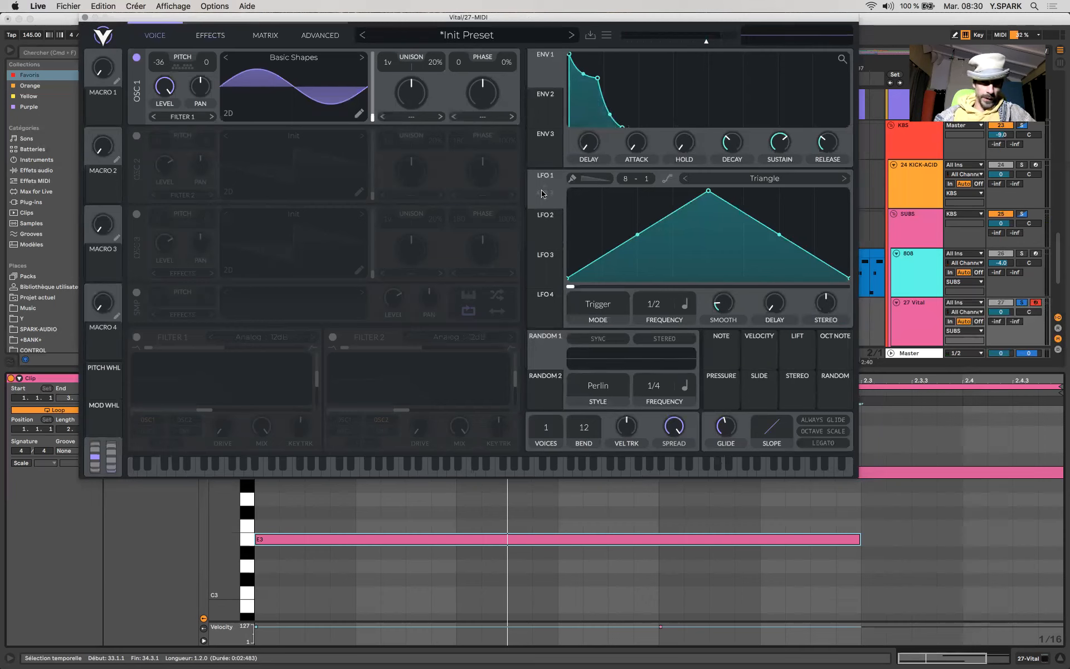
# - Reshape LFO 1 into a falling exponential curve, assign it to oscillator 1's transpose, and audition the modulation
pyautogui.moveTo(710, 191); pyautogui.dragTo(531, 160)
pyautogui.moveTo(710, 232); pyautogui.dragTo(704, 287)
pyautogui.moveTo(548, 189); pyautogui.dragTo(159, 80)
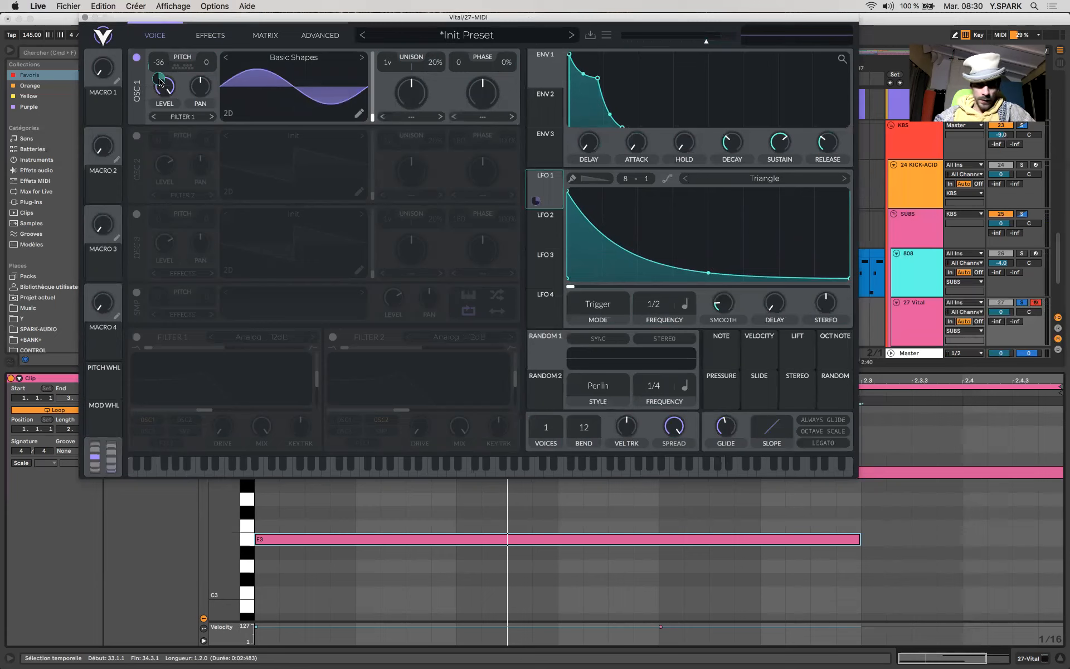
pyautogui.press('s')
pyautogui.press('s')
pyautogui.press('s')
pyautogui.press('s')
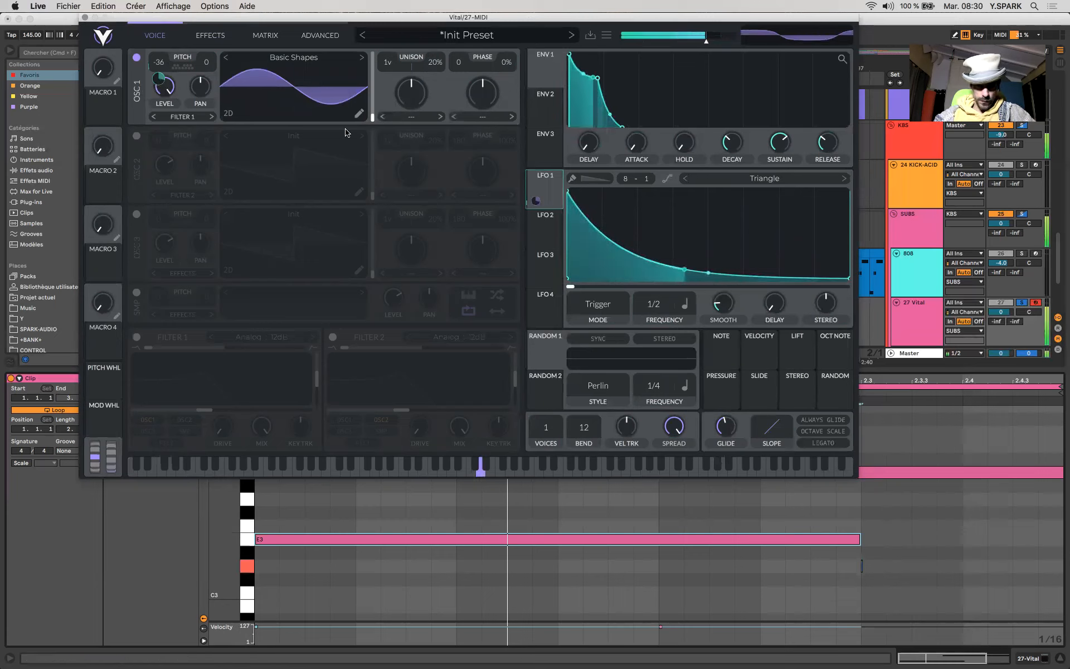
# - Set LFO 1's mode to Envelope, steepen its falling curve slightly, and audition the result with the looped clip
pyautogui.click(614, 307)
pyautogui.click(591, 360)
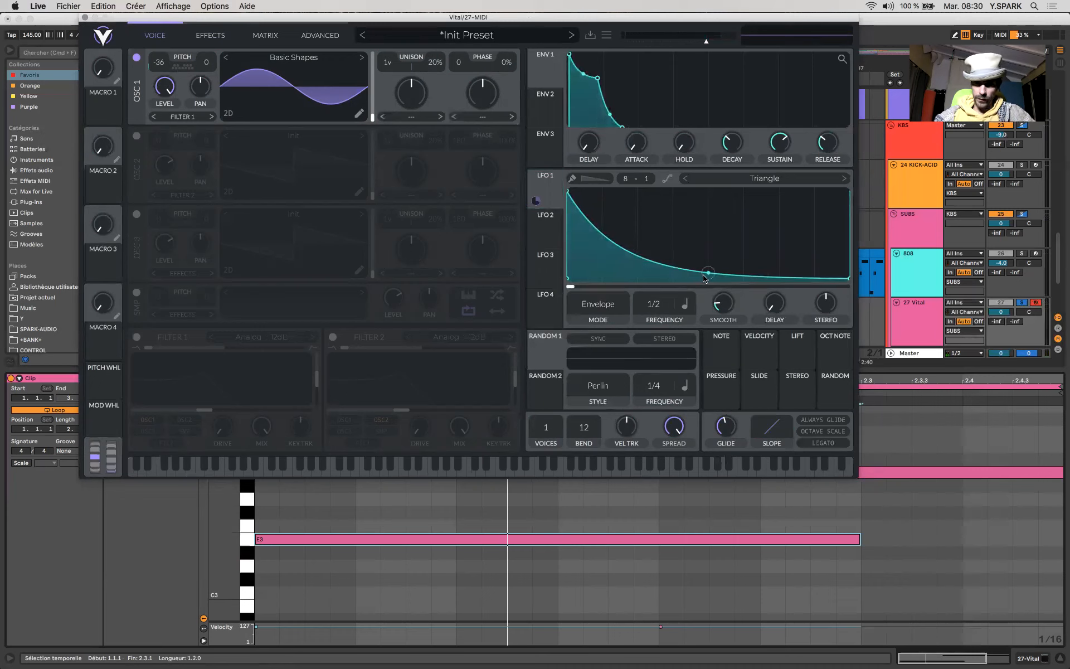
pyautogui.moveTo(708, 273); pyautogui.dragTo(707, 277)
pyautogui.press('s')
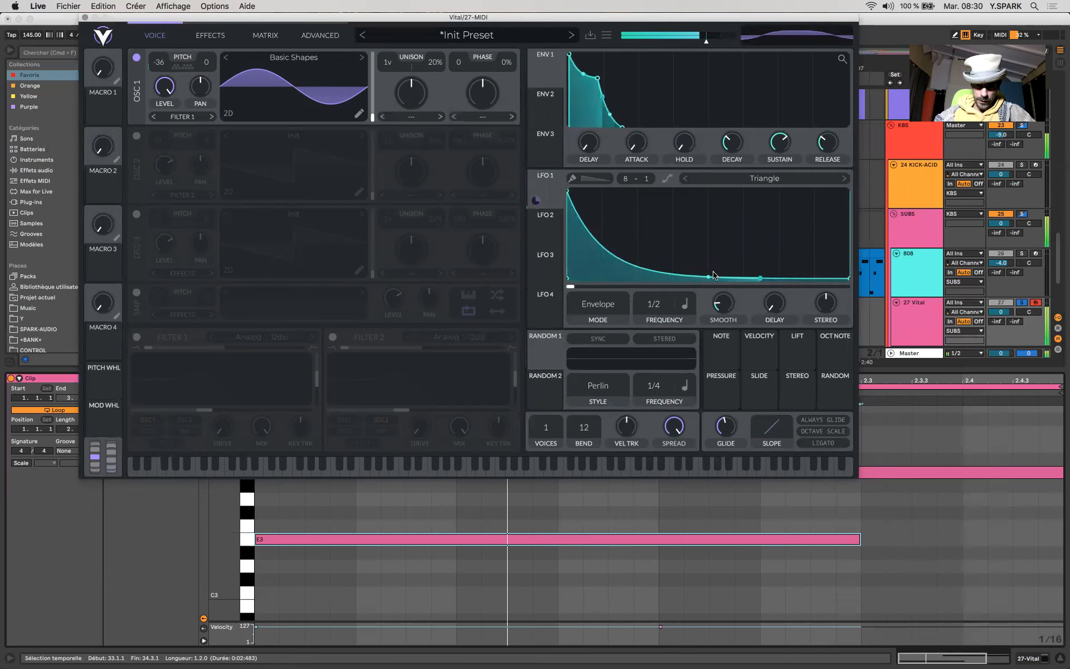
pyautogui.press('space')
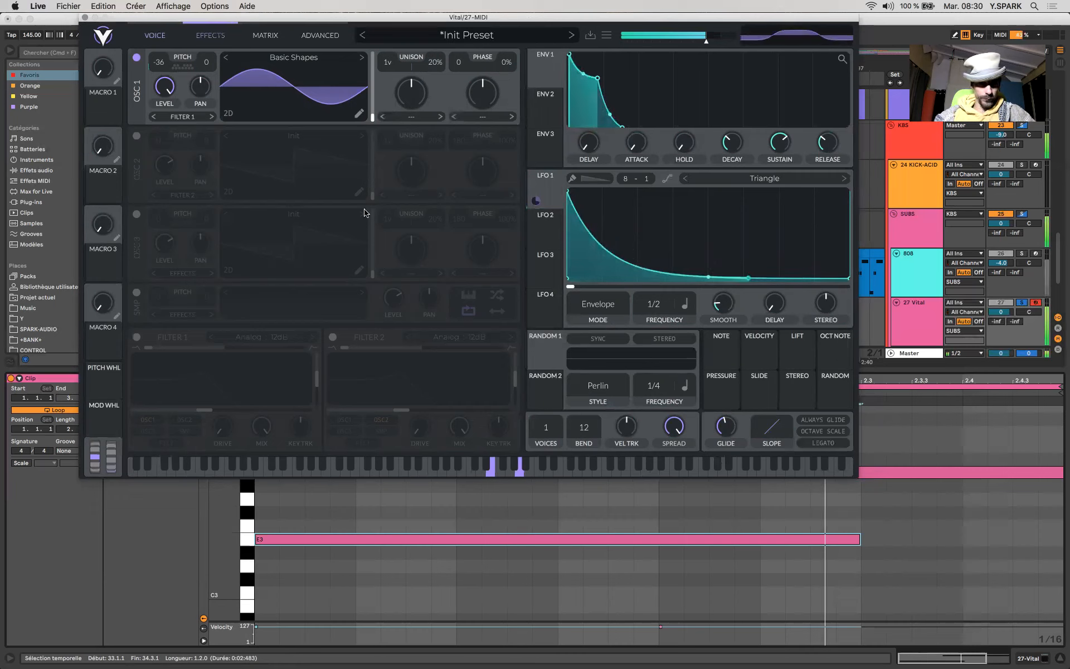
# - Set the distortion drive to about 16 dB and assign LFO 1 to modulate it while auditioning the loop
pyautogui.click(210, 35)
pyautogui.moveTo(411, 62)
pyautogui.moveTo(410, 62); pyautogui.dragTo(412, 71)
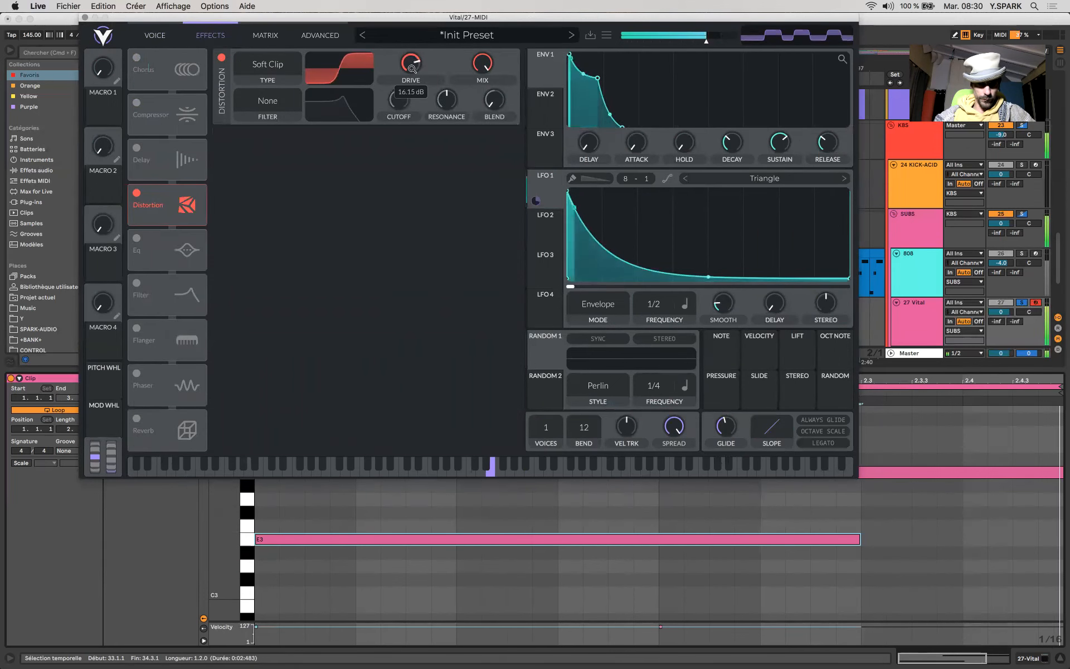
pyautogui.moveTo(468, 117); pyautogui.dragTo(414, 94)
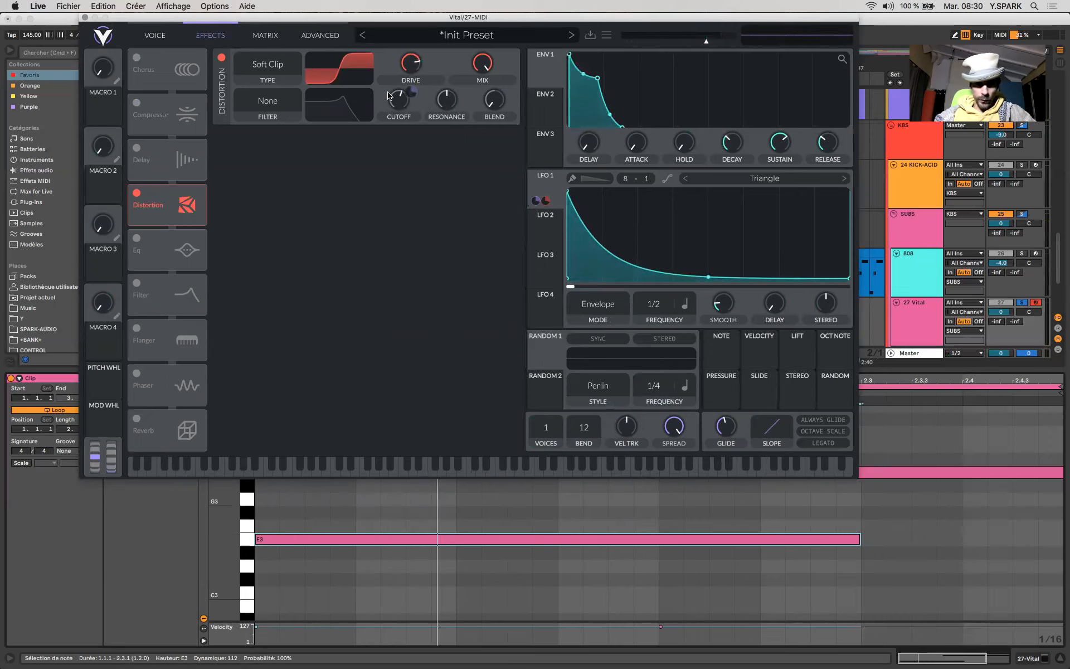
# - Enable filter 1 on oscillator 1 and adjust its drive
pyautogui.click(551, 245)
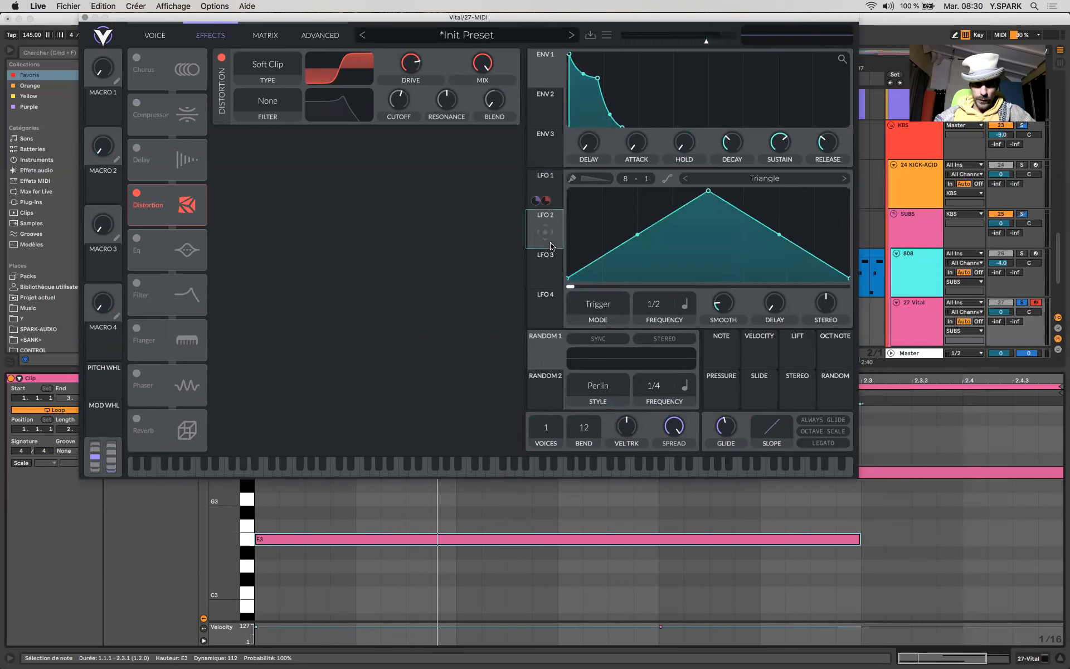
pyautogui.click(155, 37)
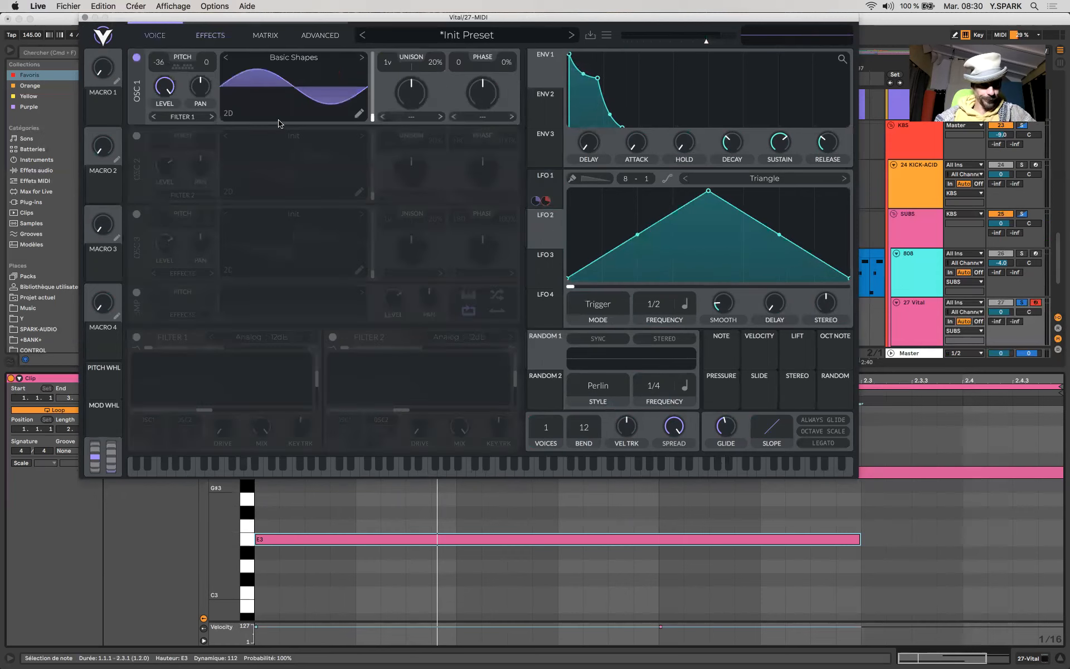
pyautogui.click(136, 338)
pyautogui.moveTo(223, 425); pyautogui.dragTo(241, 410)
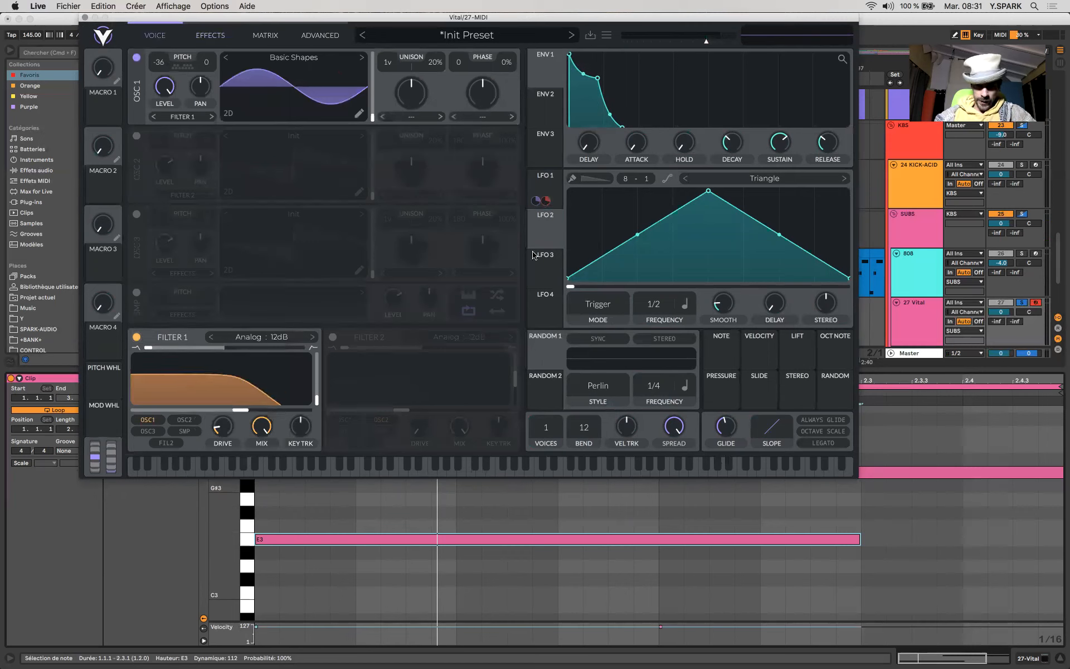
# - Assign LFO 1 to filter 1's cutoff and lower the cutoff to about 71 Hz while auditioning the clip
pyautogui.click(546, 185)
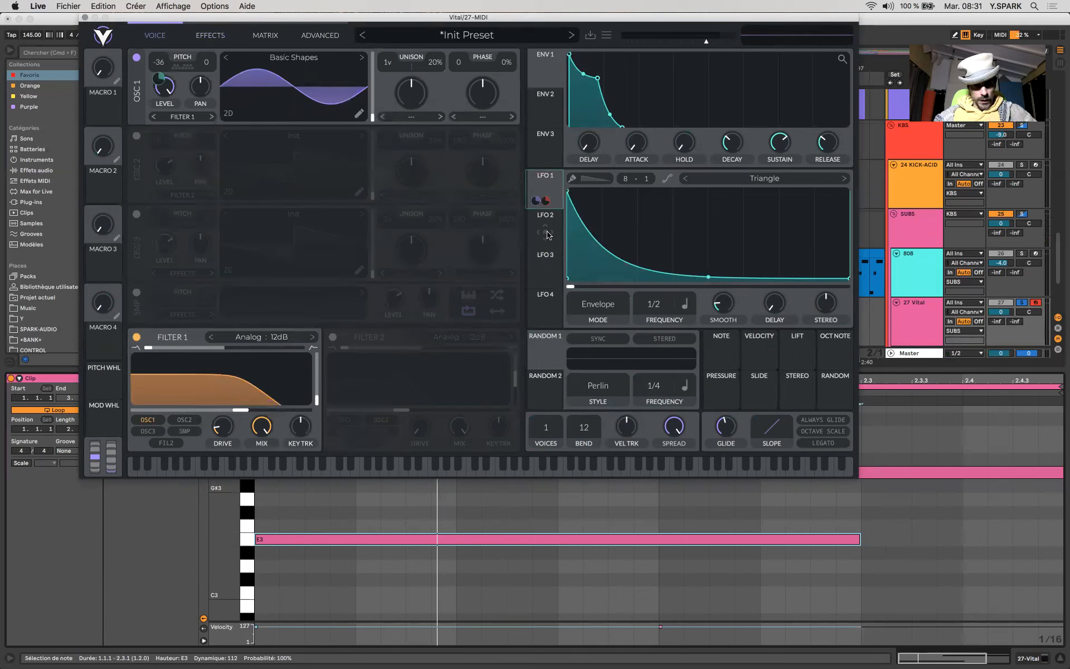
pyautogui.moveTo(539, 203); pyautogui.dragTo(154, 407)
pyautogui.press('space')
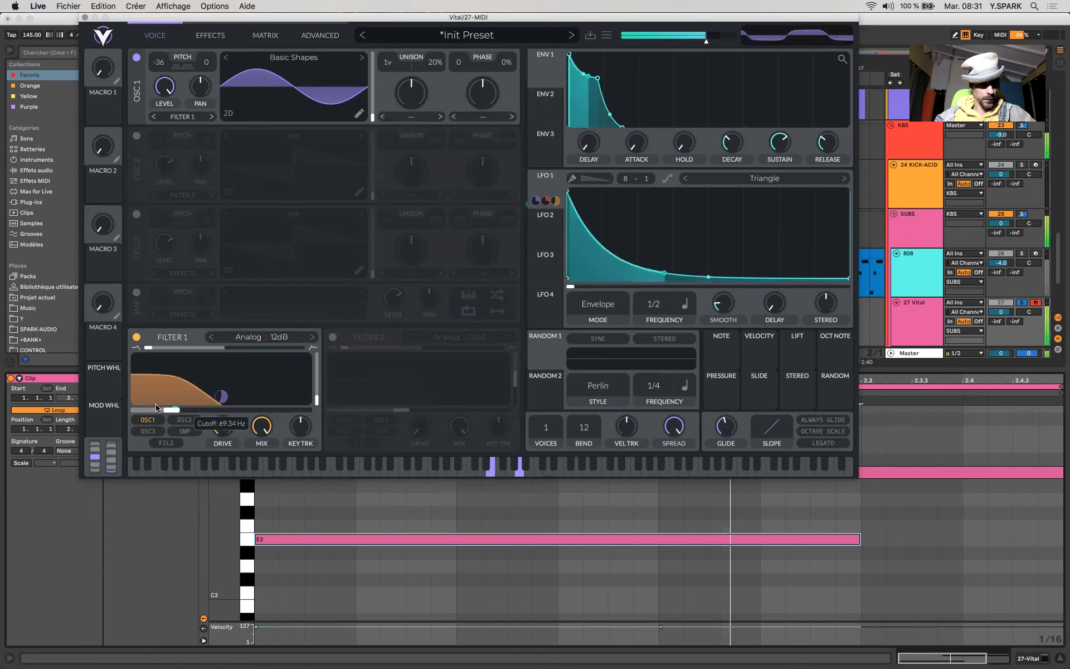
pyautogui.moveTo(221, 396); pyautogui.dragTo(171, 411)
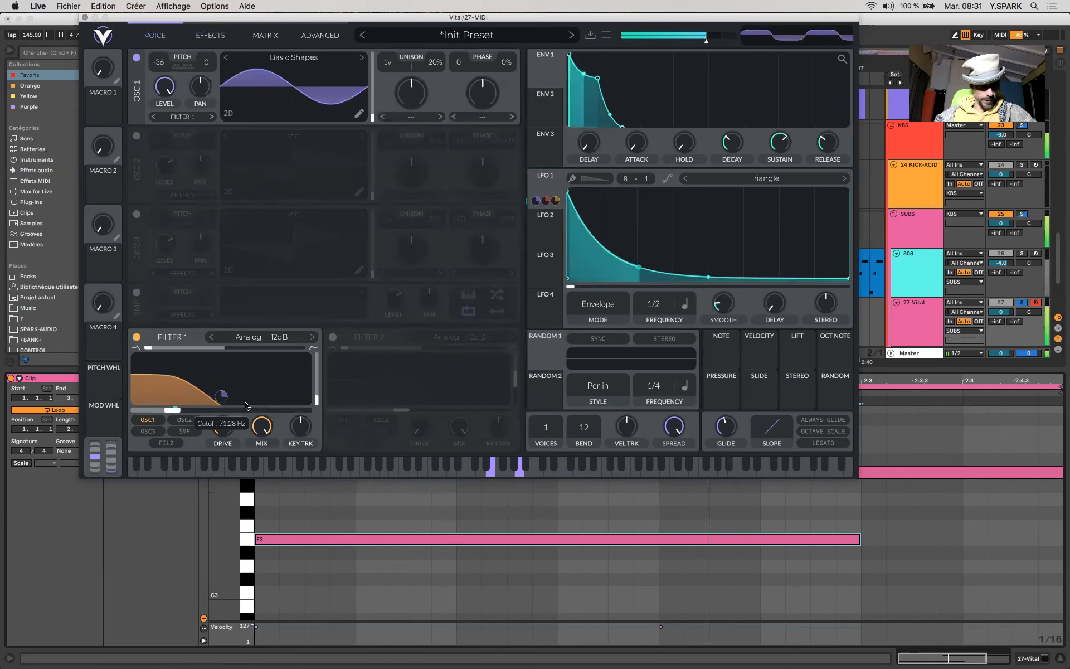
# - Assign LFO 2 to filter 1's cutoff and reshape it into a gently rising curve in Envelope mode at 1/1 frequency
pyautogui.click(553, 234)
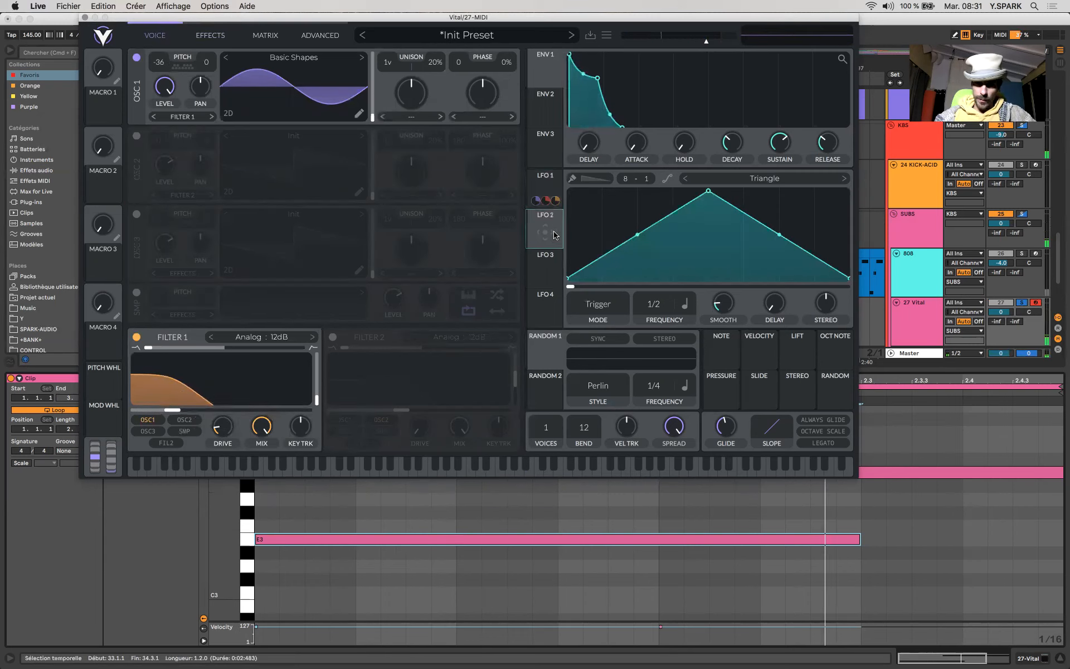
pyautogui.moveTo(550, 235); pyautogui.dragTo(184, 411)
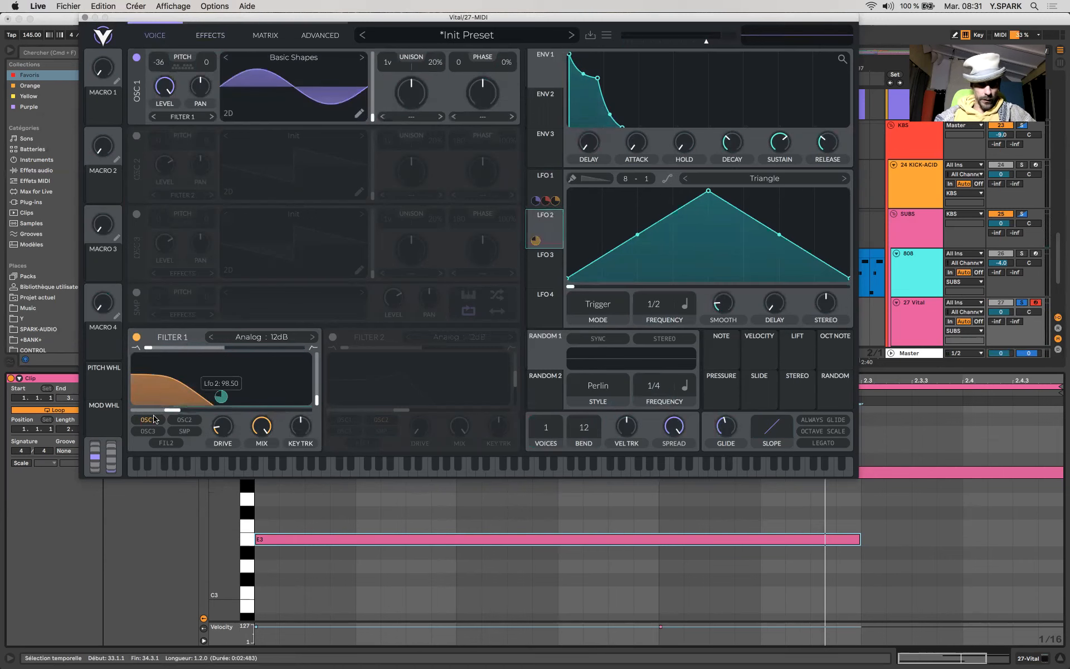
pyautogui.moveTo(707, 193); pyautogui.dragTo(910, 180)
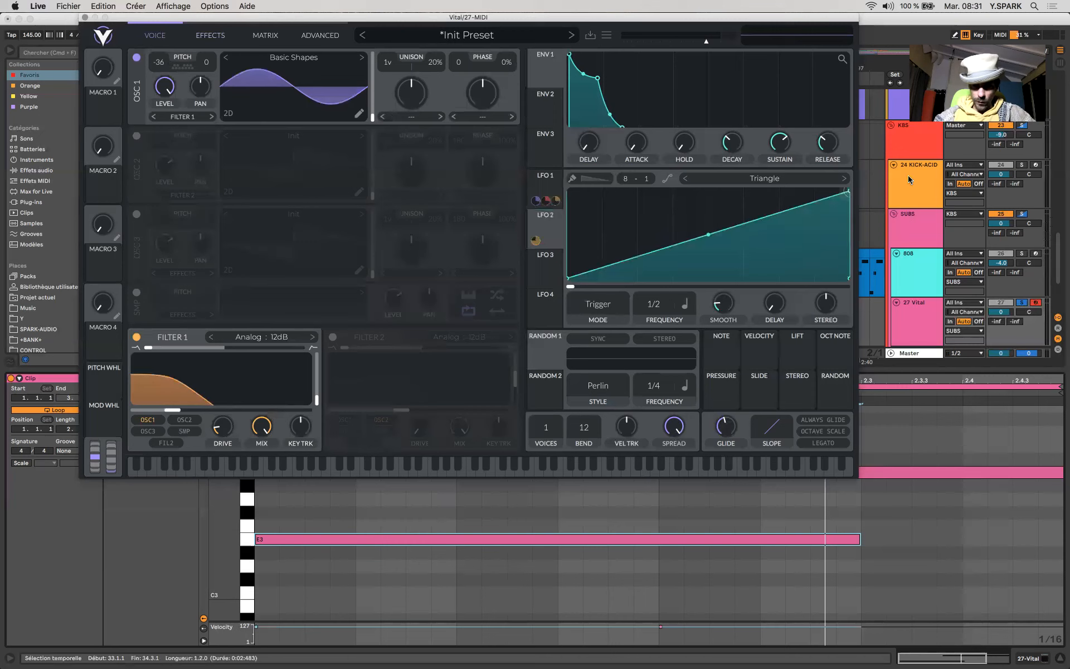
pyautogui.moveTo(712, 238); pyautogui.dragTo(709, 254)
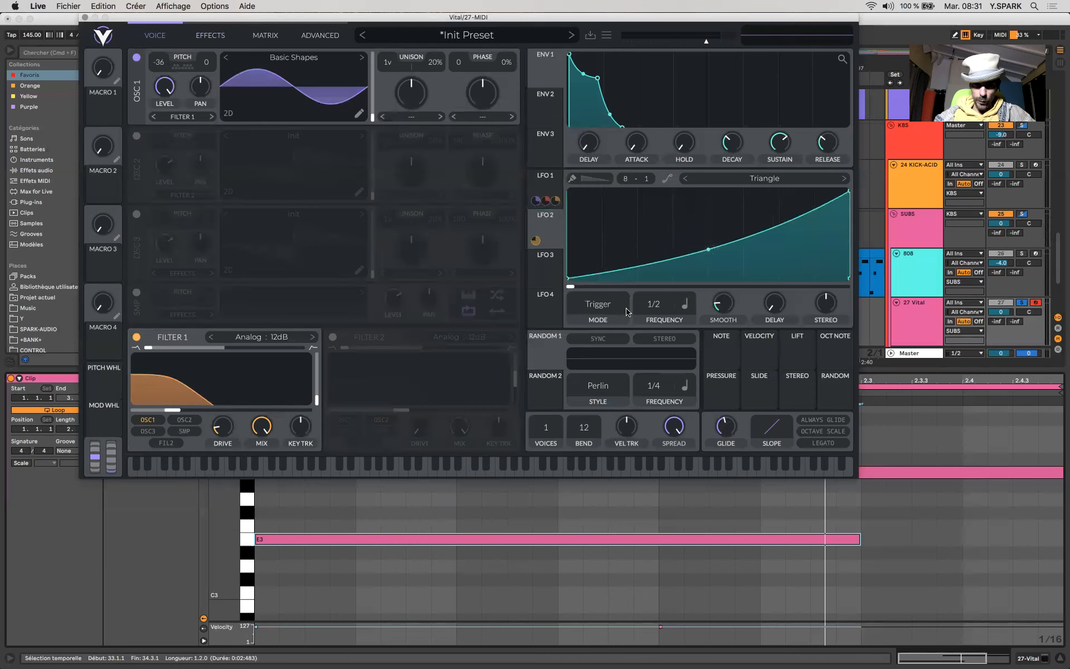
pyautogui.click(609, 306)
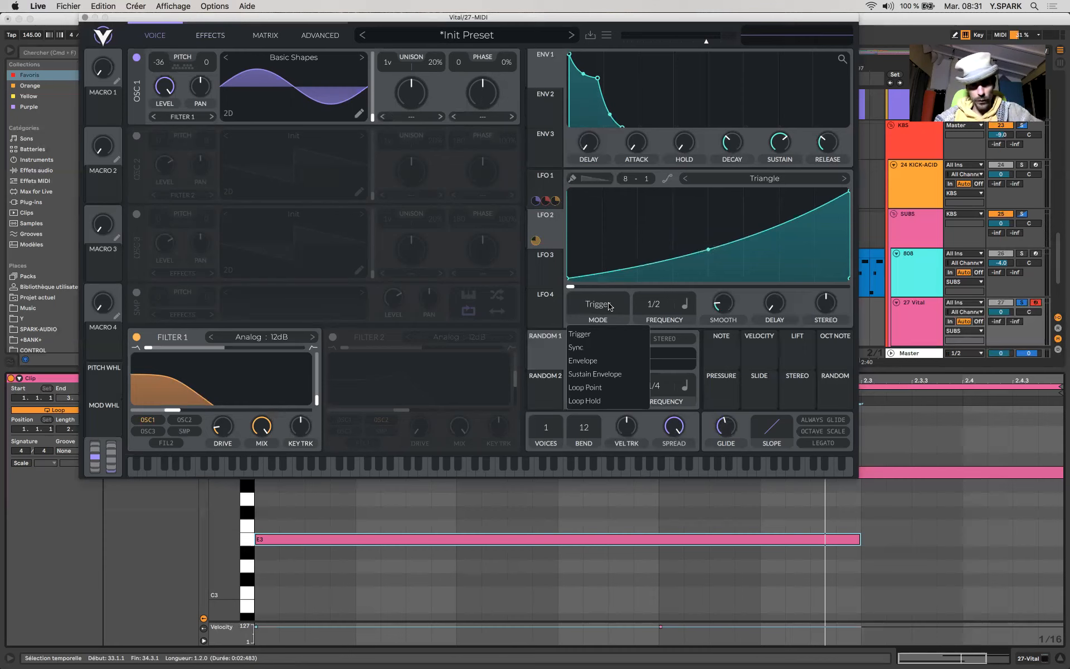
pyautogui.click(591, 361)
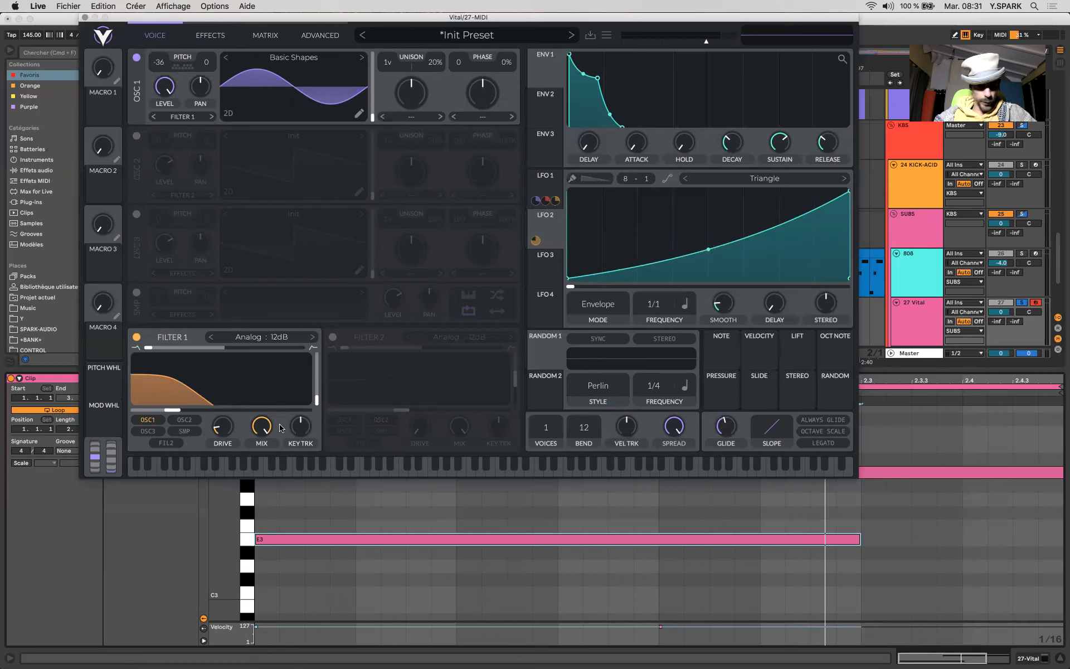
# - Fine-tune filter 1's cutoff and give envelope 1 a lower sustain and longer release while auditioning the looped clip
pyautogui.moveTo(172, 410); pyautogui.dragTo(165, 411)
pyautogui.press('space')
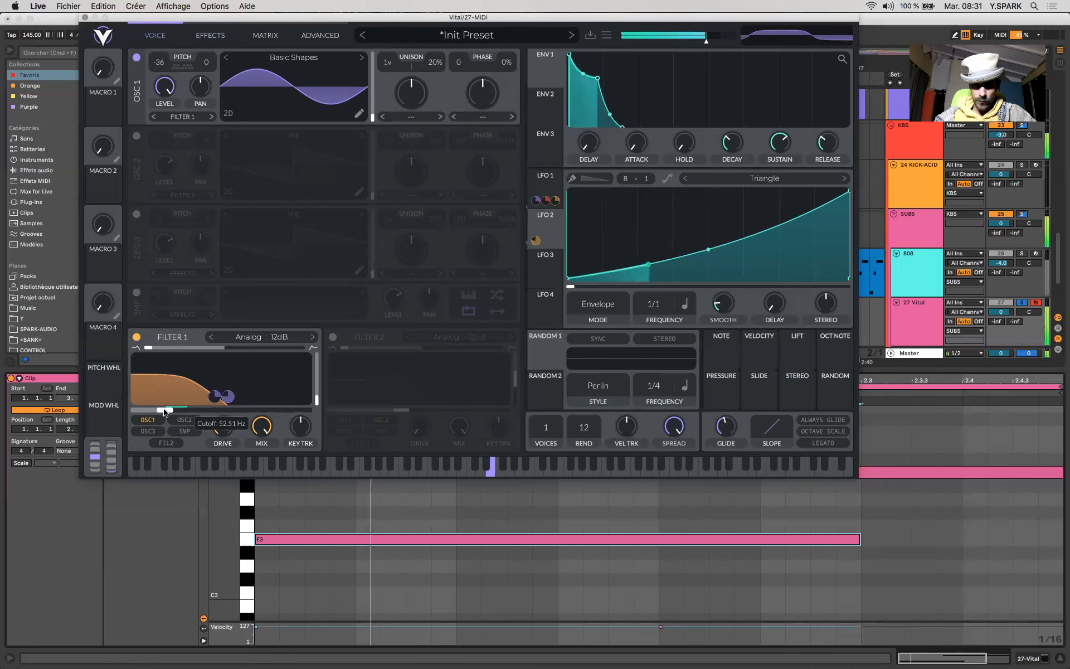
pyautogui.moveTo(165, 411); pyautogui.dragTo(179, 410)
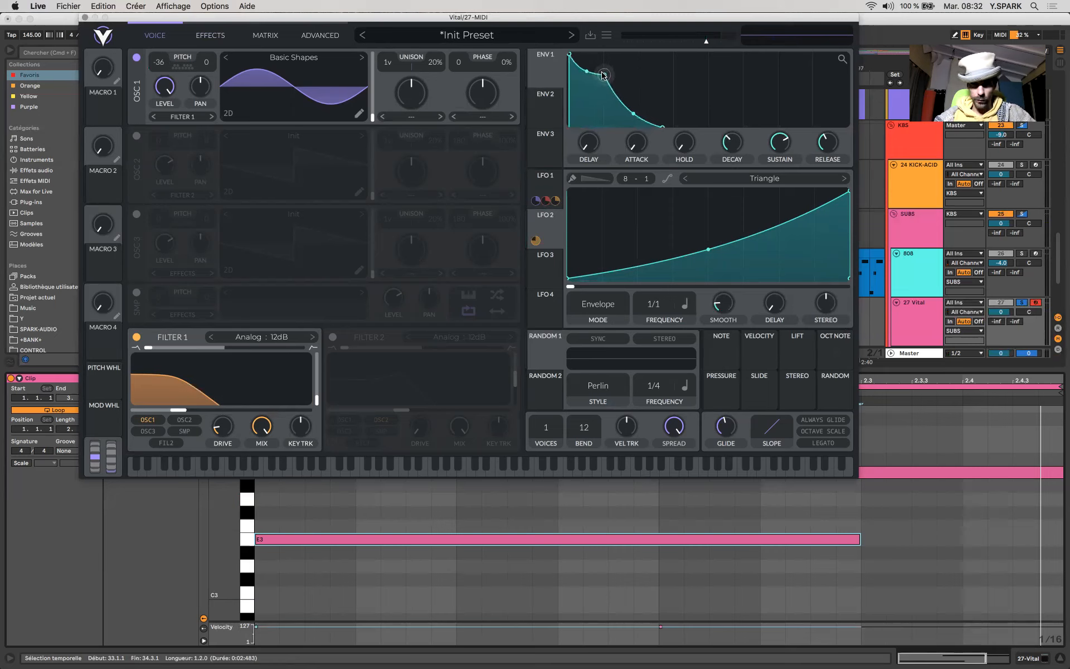
pyautogui.moveTo(602, 76); pyautogui.dragTo(580, 114)
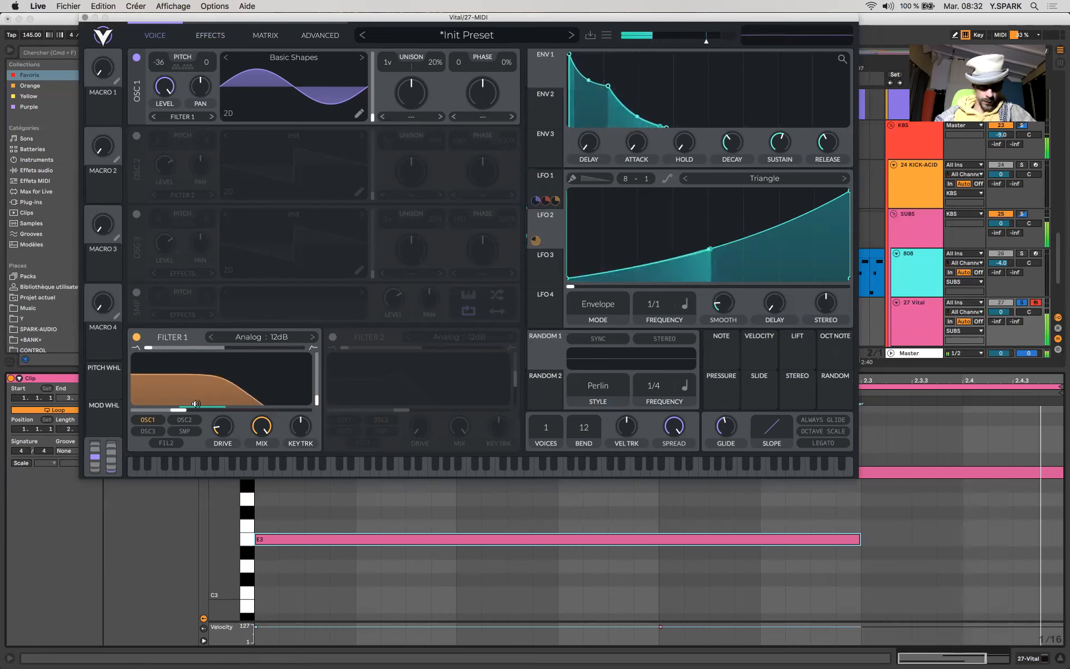
pyautogui.moveTo(179, 413); pyautogui.dragTo(209, 414)
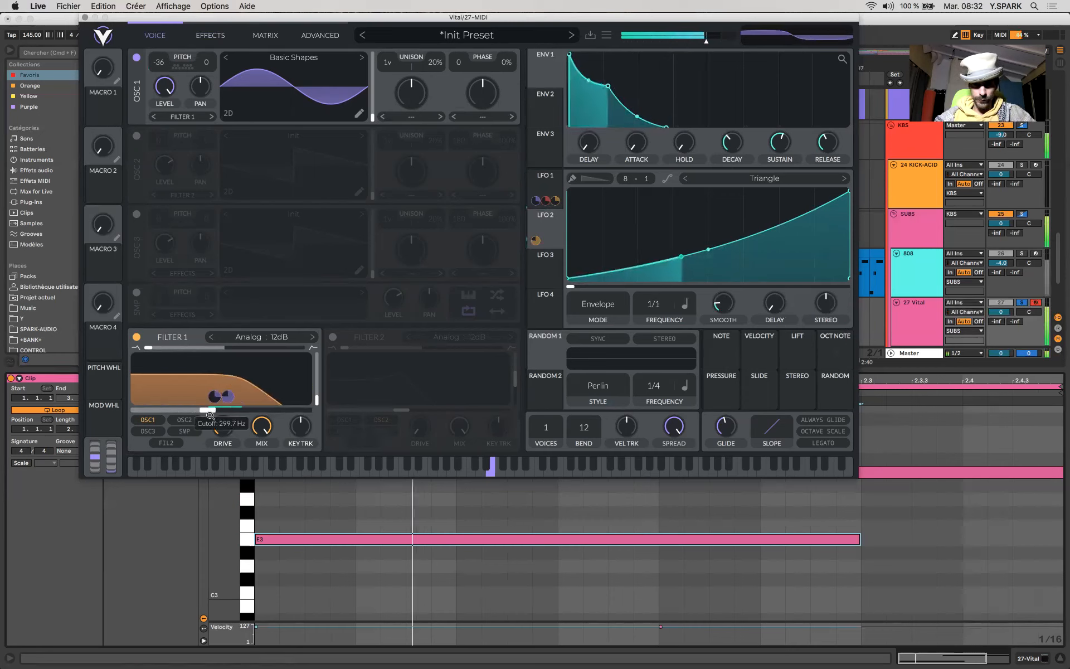
pyautogui.moveTo(213, 414); pyautogui.dragTo(193, 414)
pyautogui.press('space')
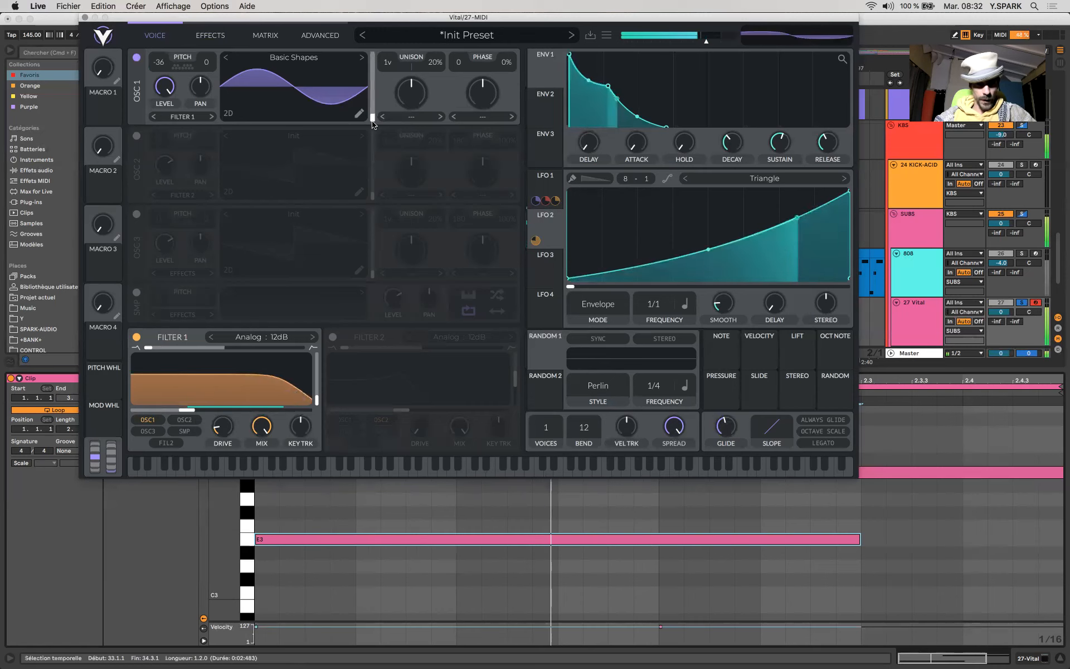
# - Audition squarer wavetable positions on oscillator 1, settle on a rounded square shape, and raise filter 1's cutoff
pyautogui.moveTo(372, 117); pyautogui.dragTo(373, 105)
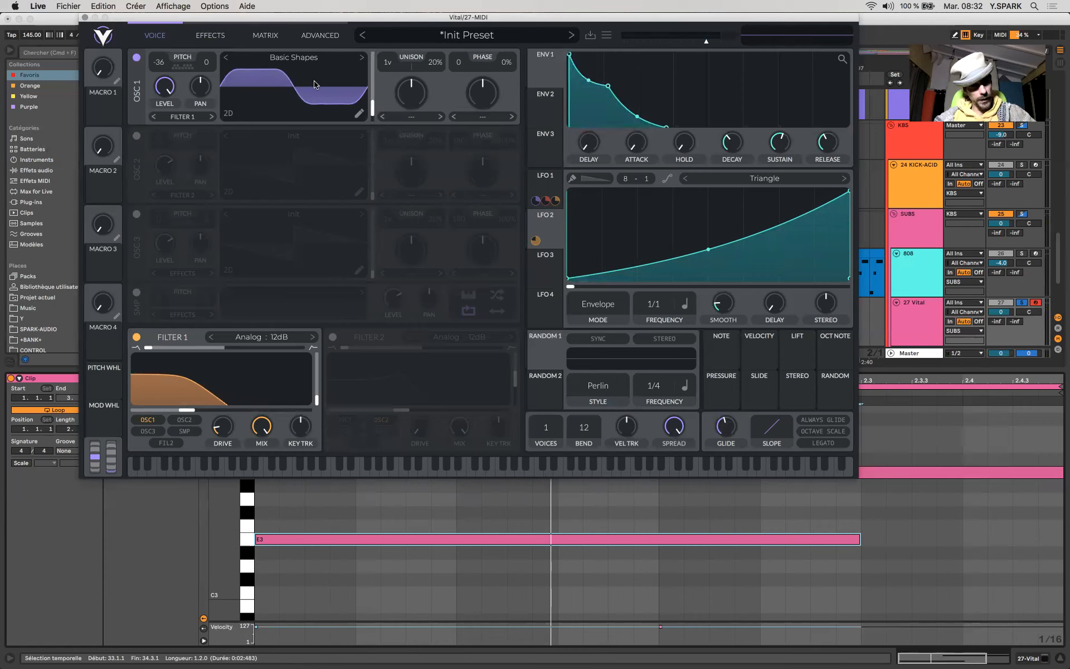
pyautogui.press('space')
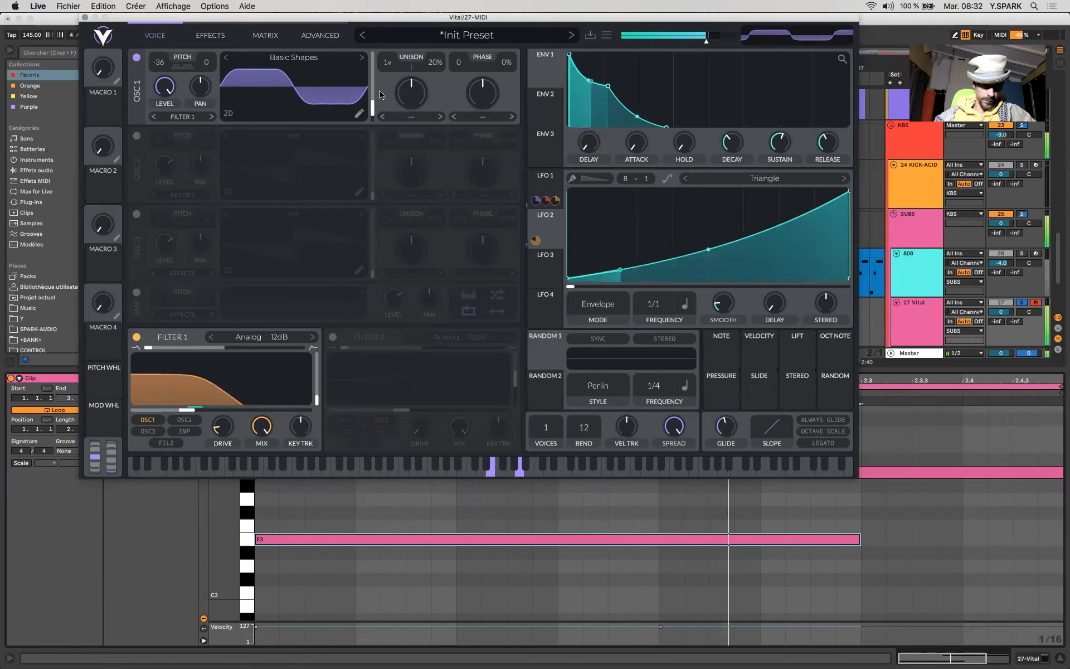
pyautogui.moveTo(371, 95); pyautogui.dragTo(373, 77)
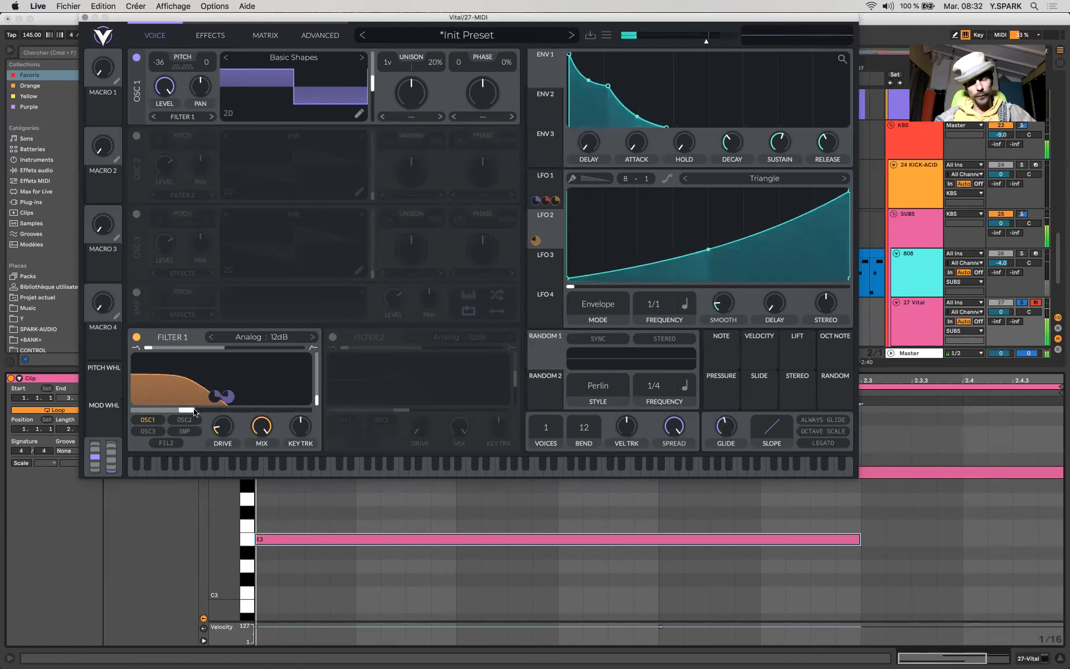
pyautogui.moveTo(194, 410); pyautogui.dragTo(234, 410)
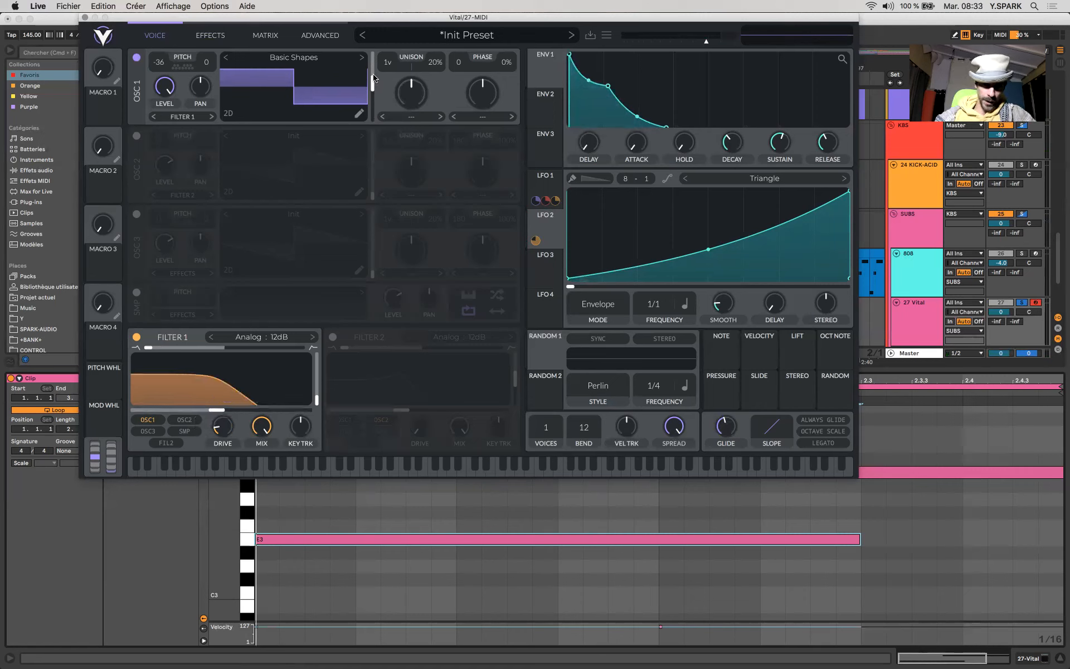
pyautogui.moveTo(373, 164); pyautogui.dragTo(110, 5)
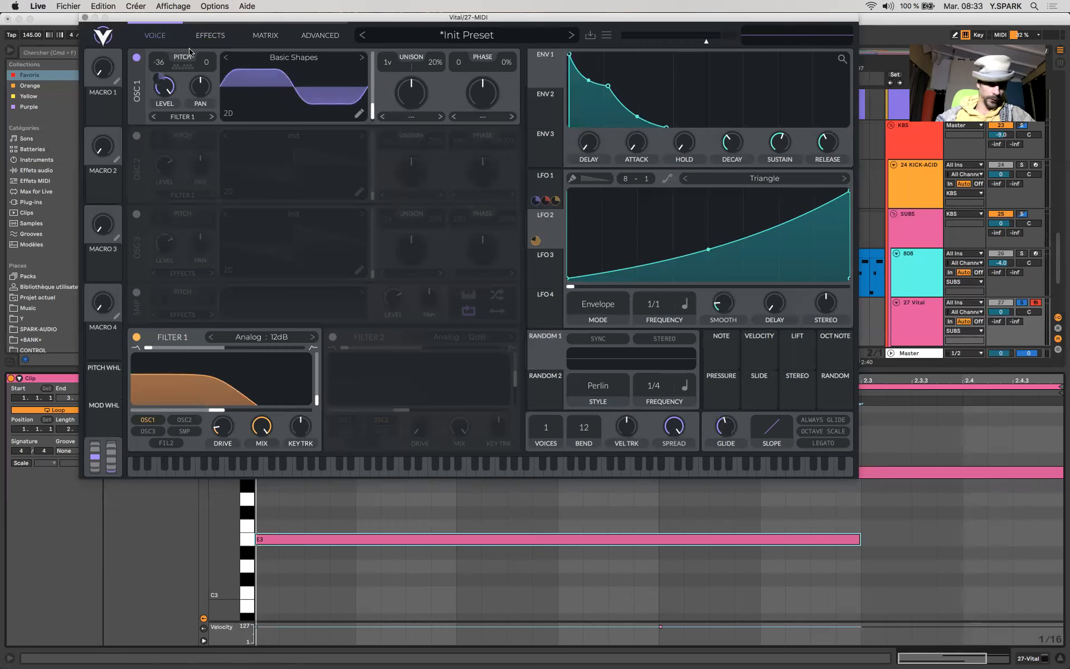
# - Try the chorus effect with its mix at about 12% on the looped clip, and switch it off
pyautogui.click(217, 35)
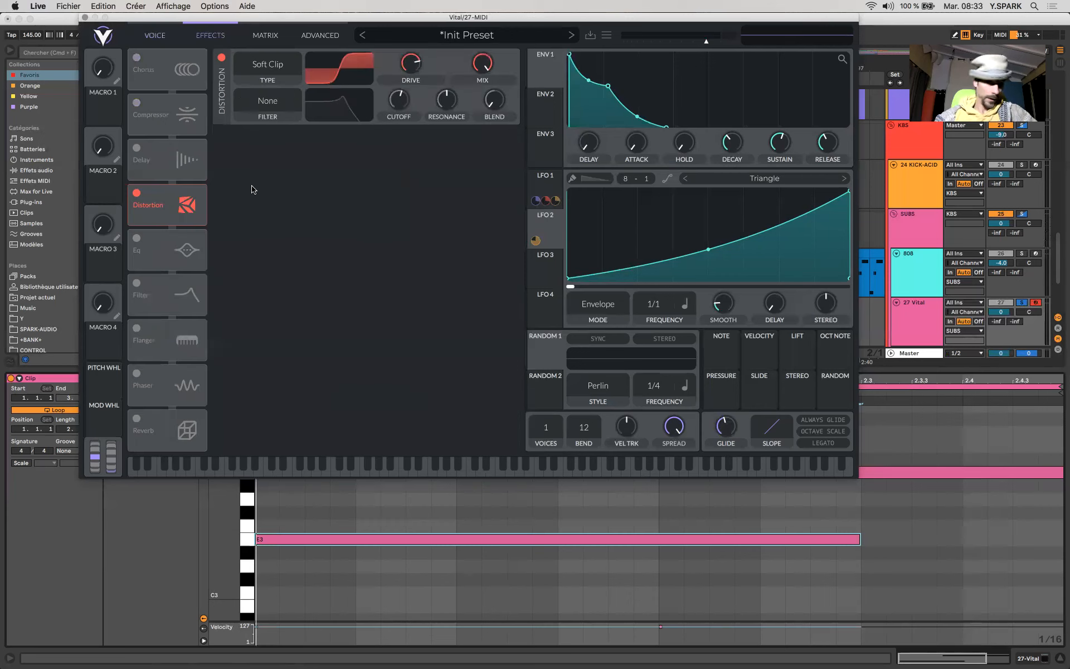
pyautogui.click(140, 58)
pyautogui.moveTo(502, 63)
pyautogui.mouseDown()
pyautogui.moveTo(501, 86)
pyautogui.moveTo(494, 76)
pyautogui.mouseUp()
pyautogui.press('space')
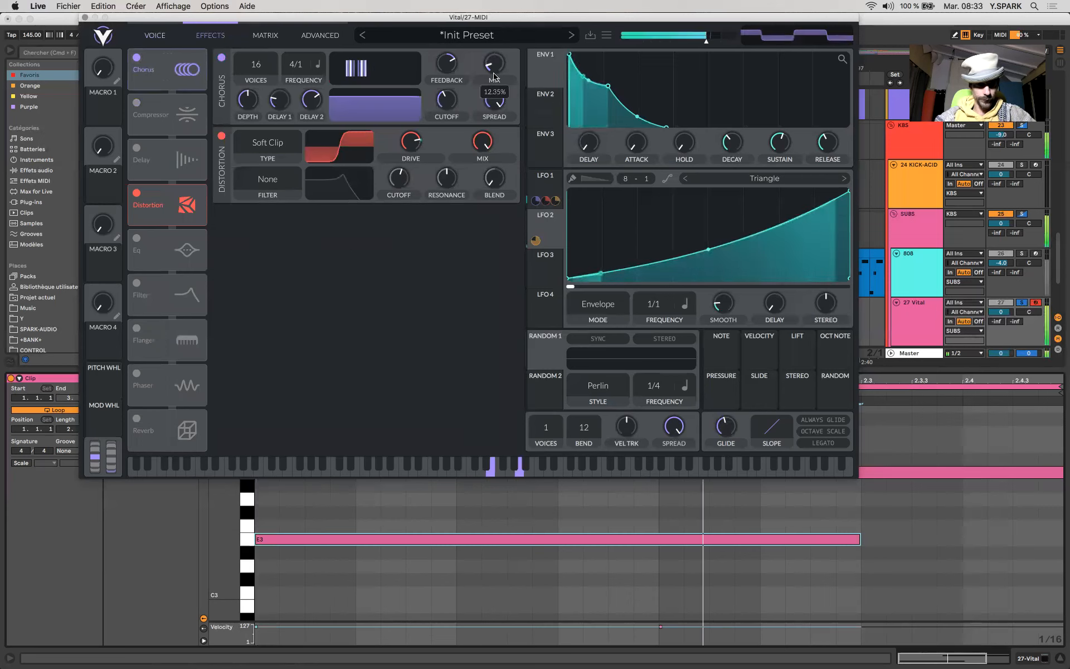
pyautogui.click(134, 58)
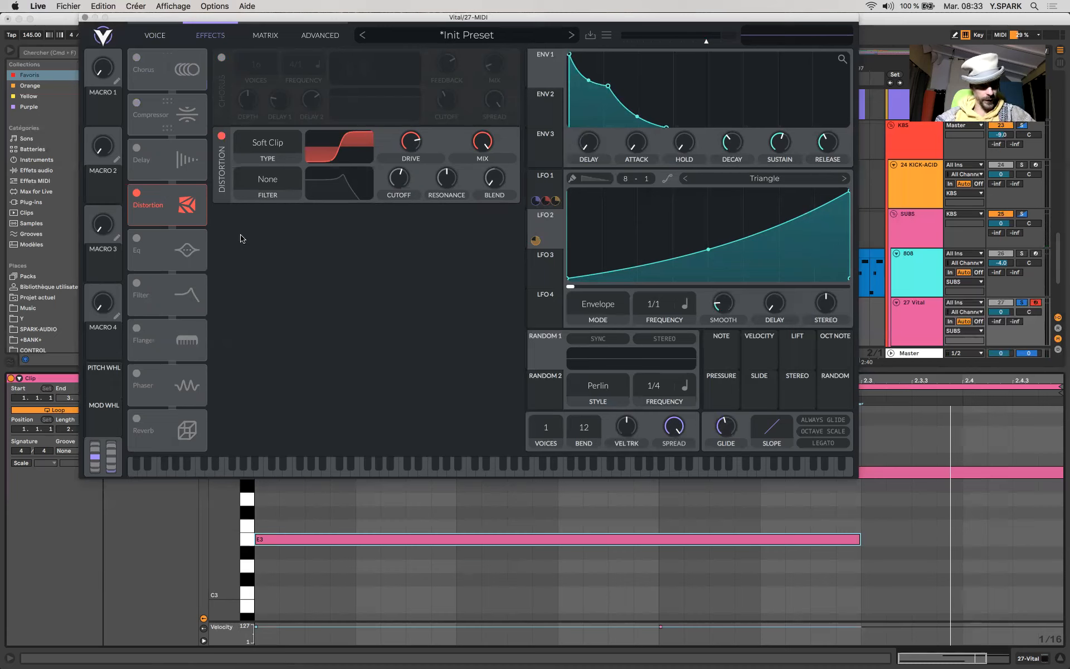
# - Enable the reverb, cut its low frequencies strongly, and audition it with test notes
pyautogui.click(137, 418)
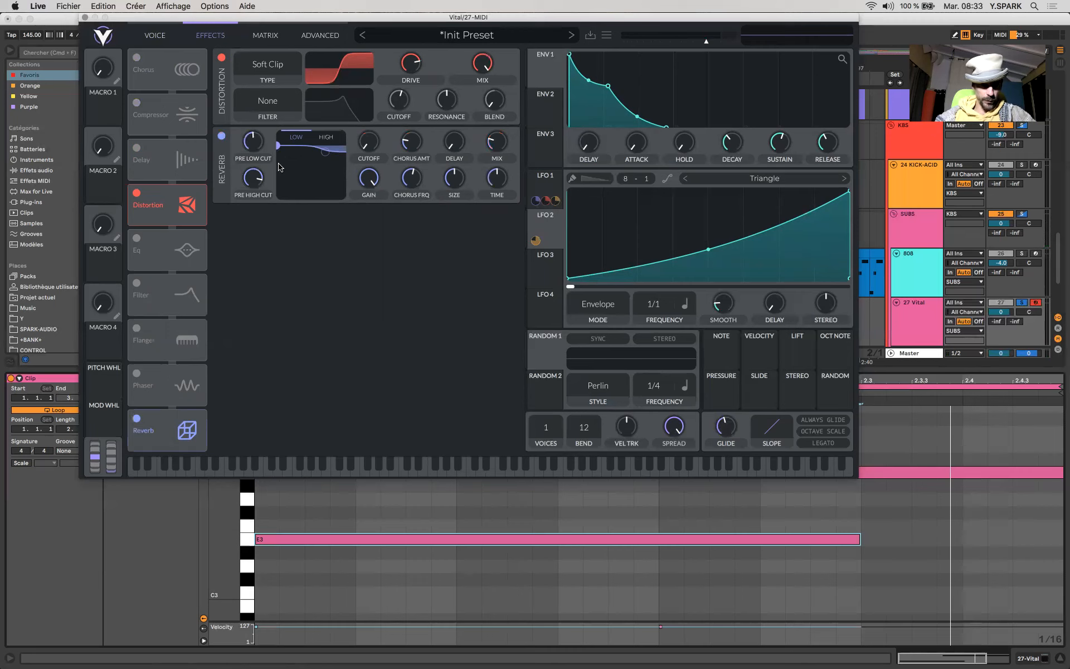
pyautogui.moveTo(277, 150); pyautogui.dragTo(302, 184)
pyautogui.press('d')
pyautogui.press('d')
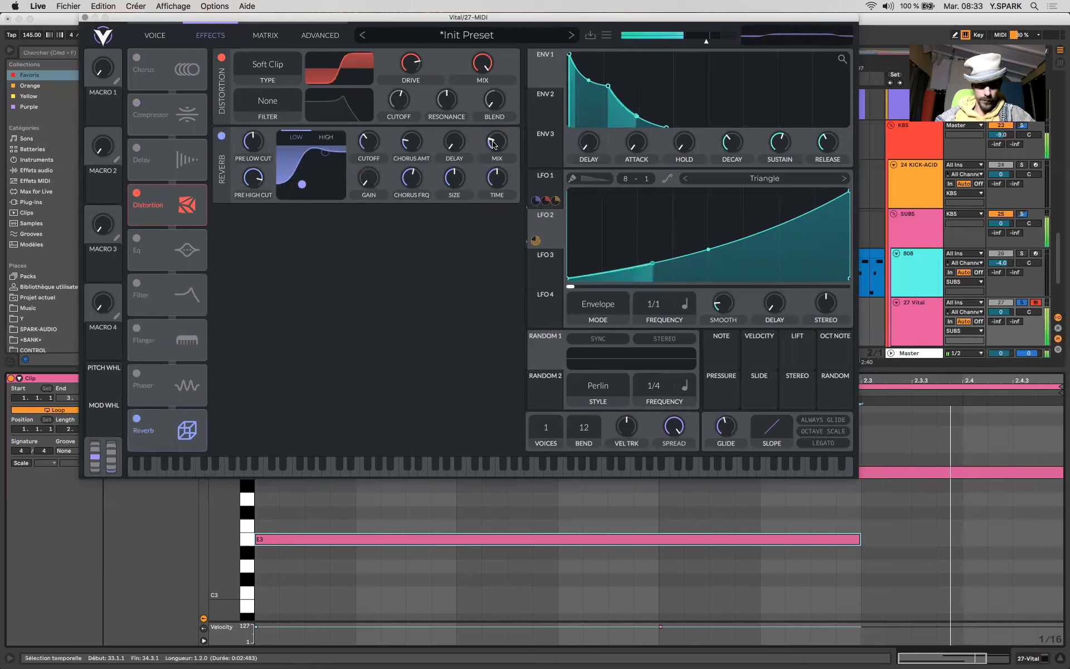
pyautogui.press('s')
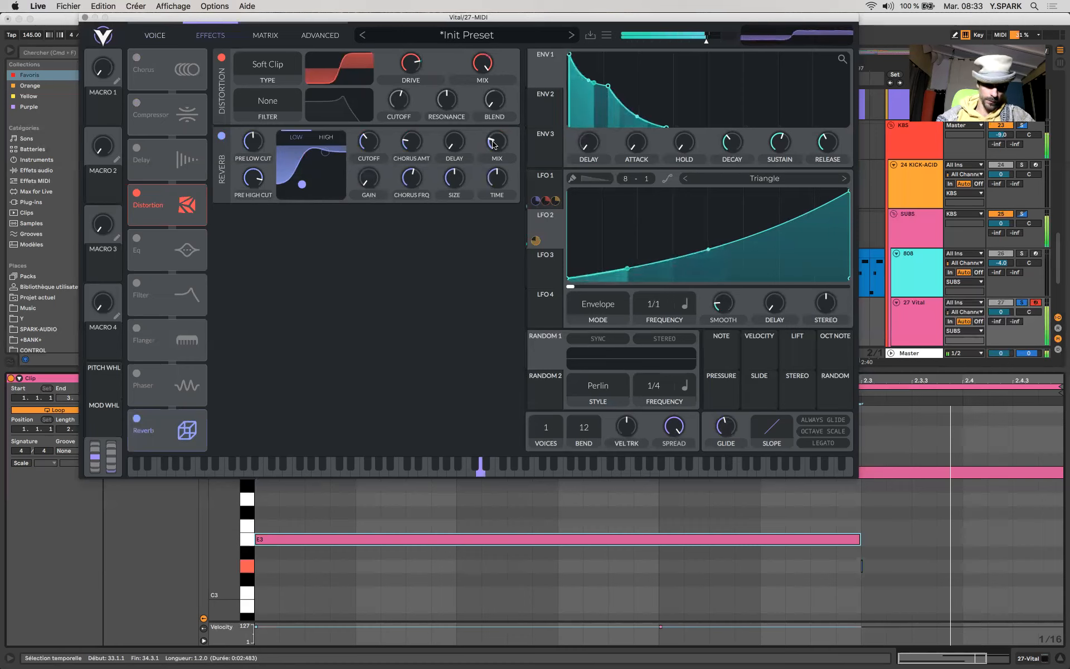
# - Turn on Legato for the voices and audition it with overlapping test notes and the looped clip
pyautogui.press('s')
pyautogui.press('s')
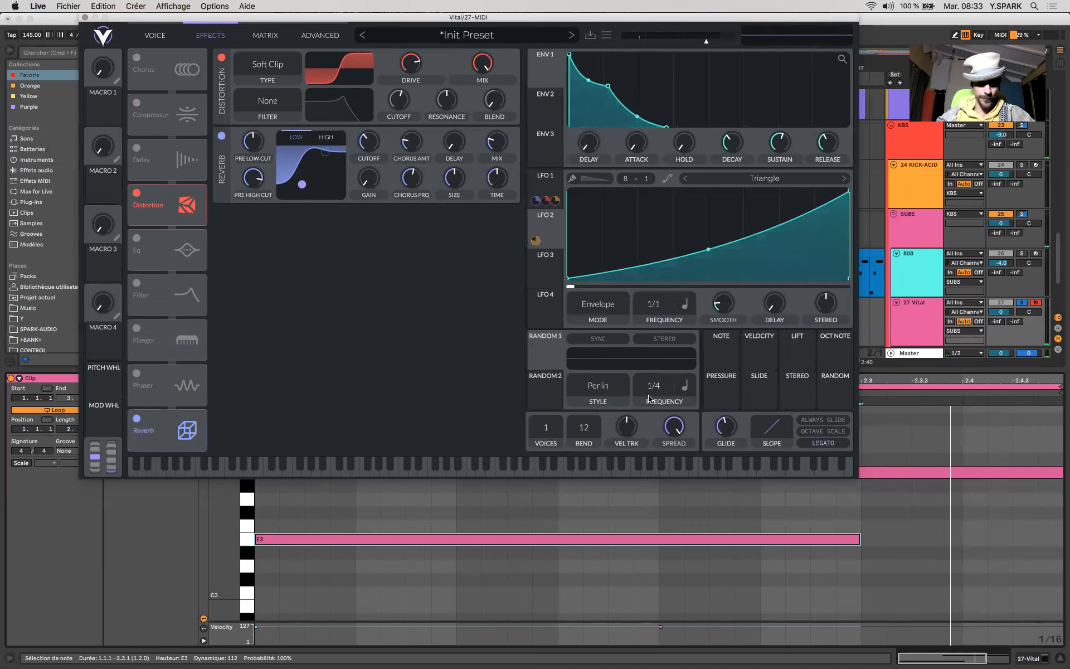
pyautogui.press('s')
pyautogui.press('f')
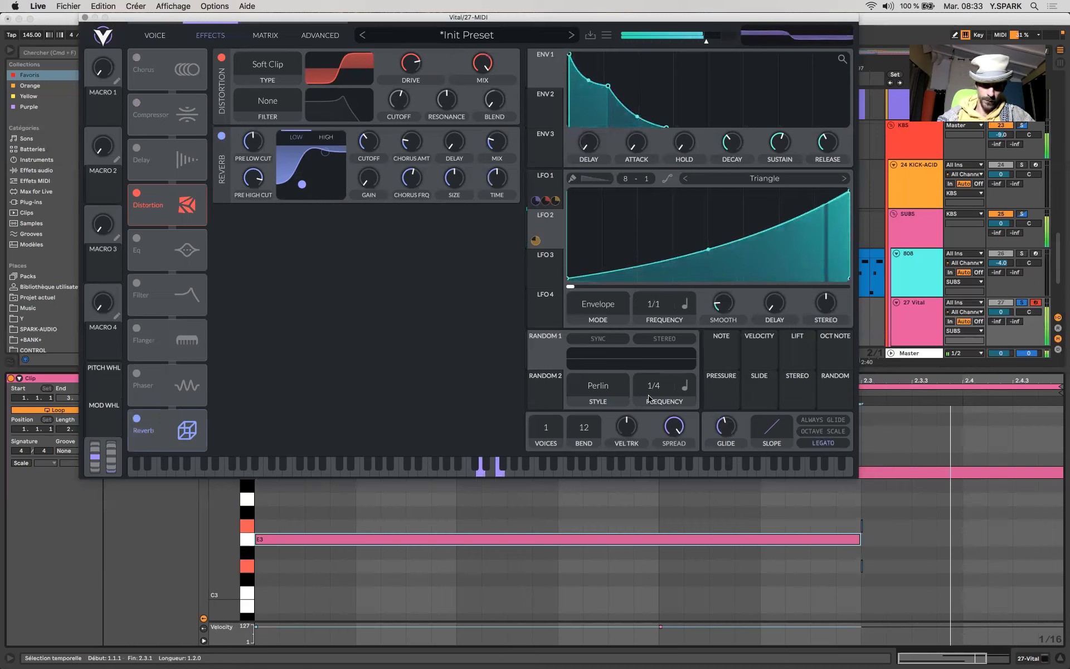
pyautogui.press('f')
pyautogui.press('s')
pyautogui.press('s')
pyautogui.press('space')
pyautogui.press('space')
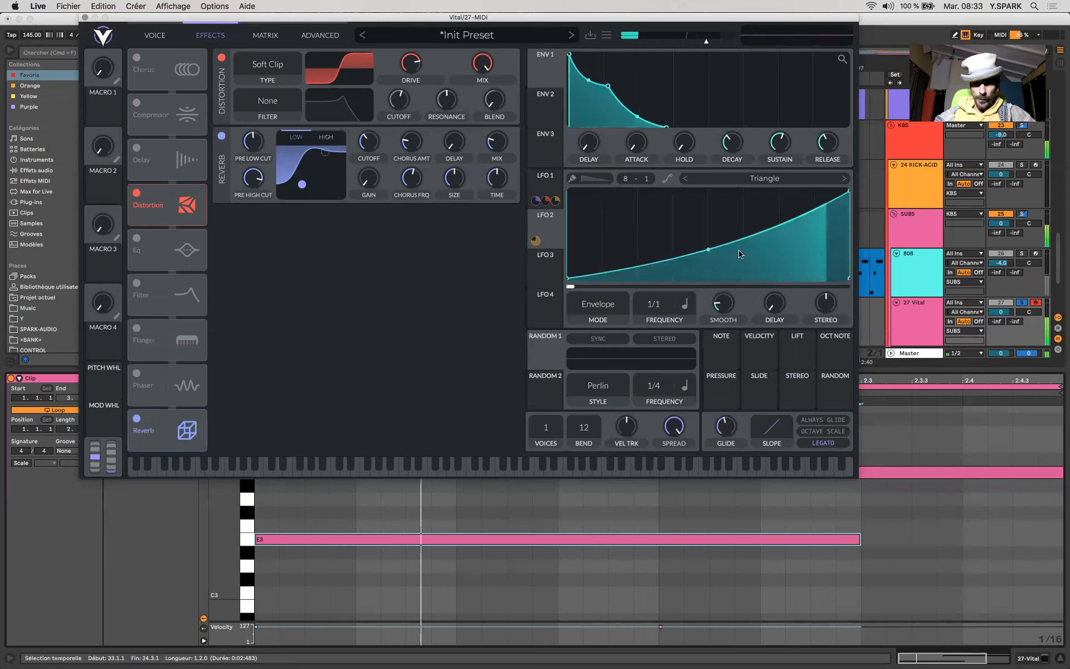
# - Assign LFO 3 to filter 1's cutoff, set its frequency to 1/8, adjust the cutoff, and audition the wobble with test notes
pyautogui.click(155, 37)
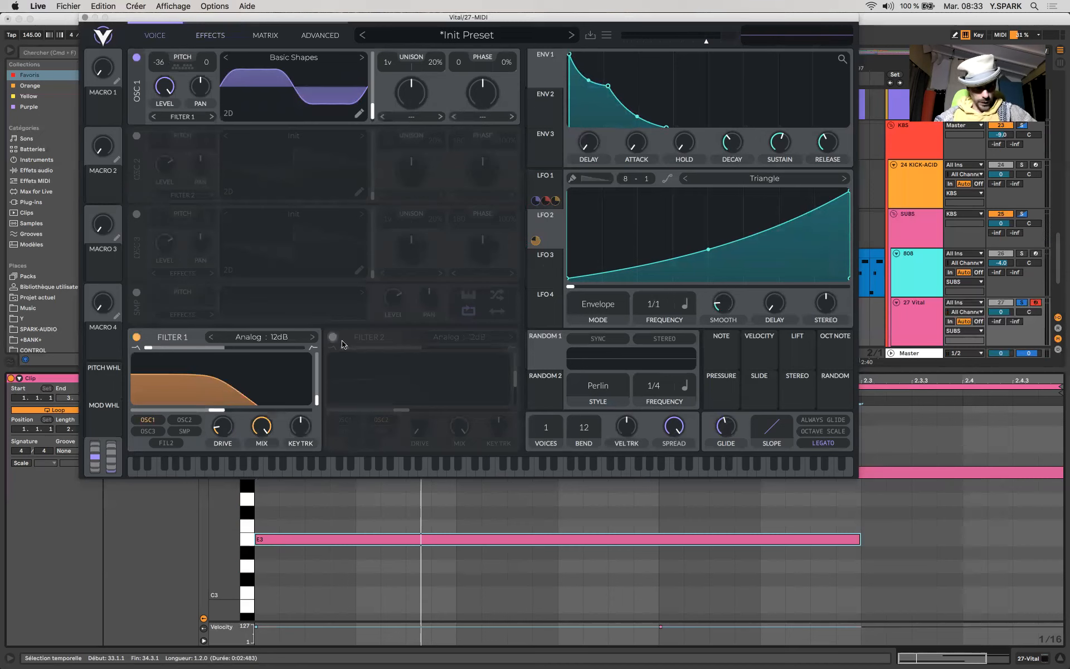
pyautogui.moveTo(544, 270); pyautogui.dragTo(214, 410)
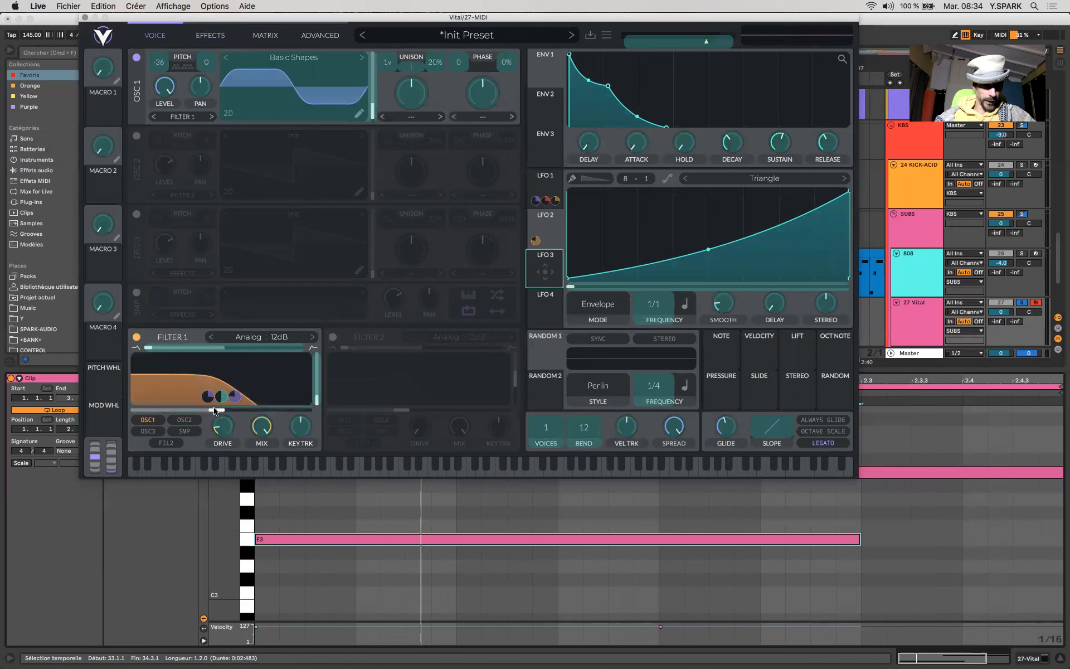
pyautogui.click(551, 269)
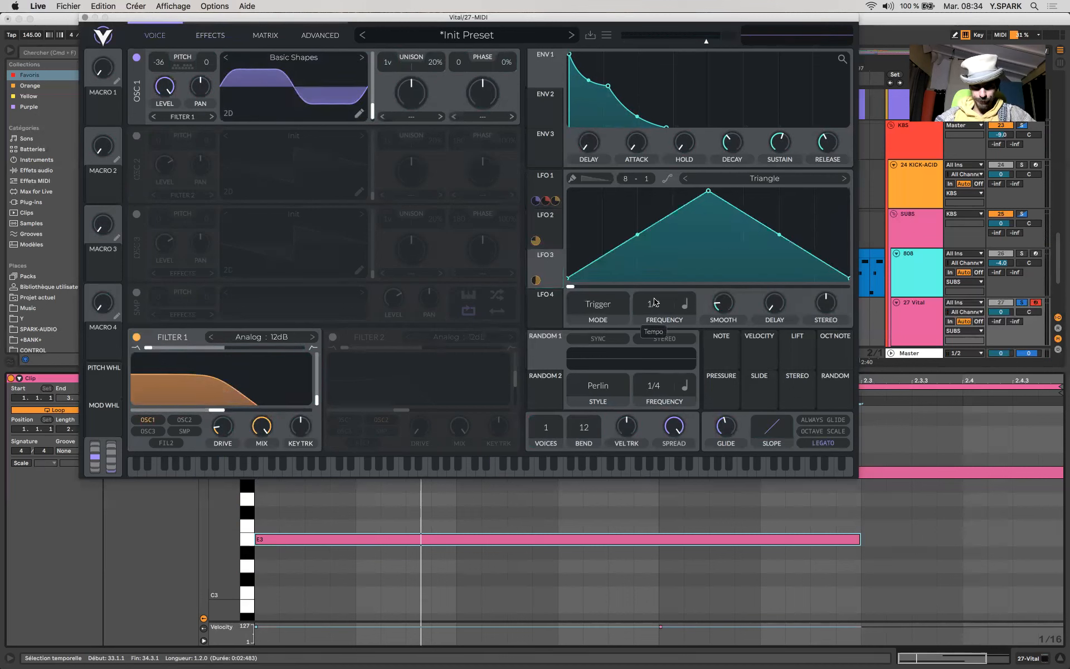
pyautogui.press('d')
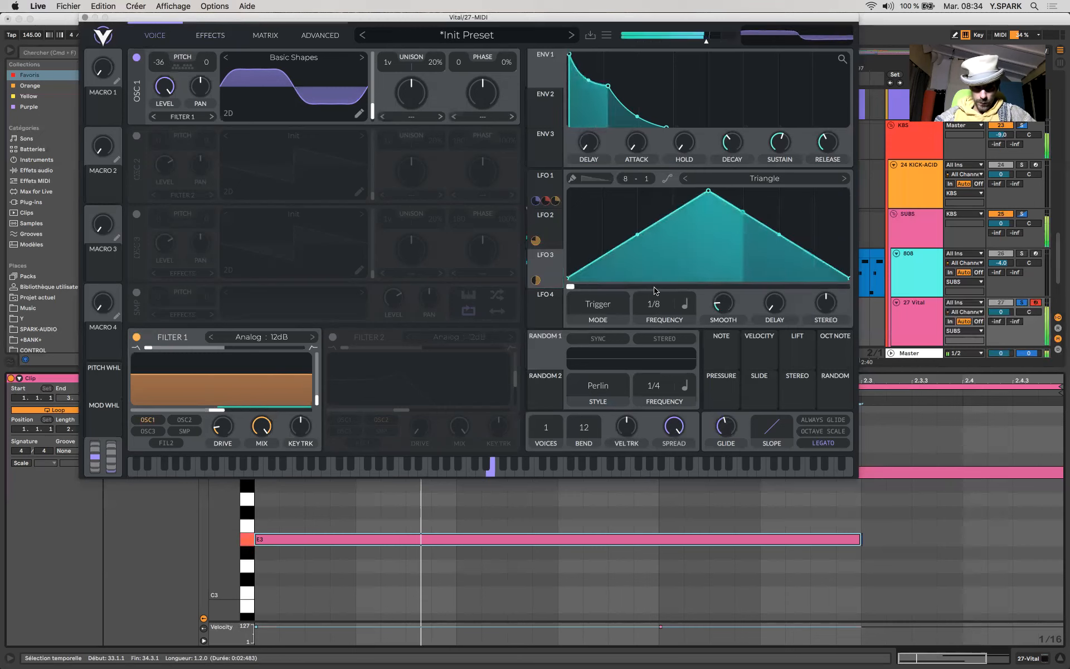
pyautogui.moveTo(214, 408)
pyautogui.moveTo(215, 408); pyautogui.dragTo(253, 412)
pyautogui.moveTo(125, 413); pyautogui.dragTo(132, 412)
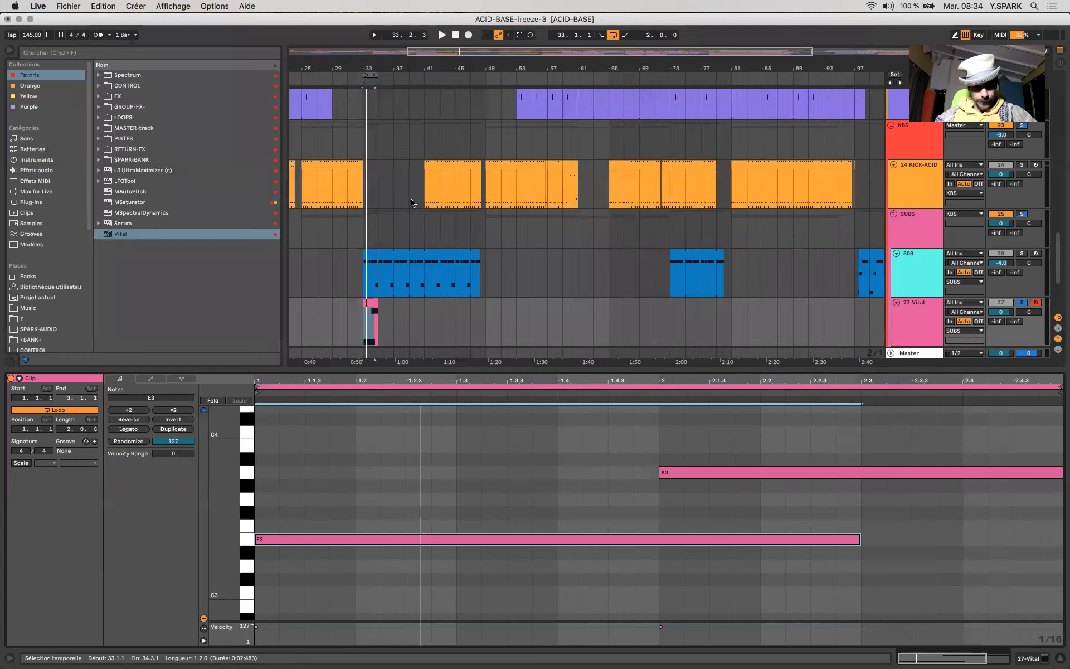
# - Return to the arrangement, look over the 808 clip at bar 33, and delete the test clip from the 27 Vital track
pyautogui.click(390, 290)
pyautogui.scroll(-2, 1060, 280)
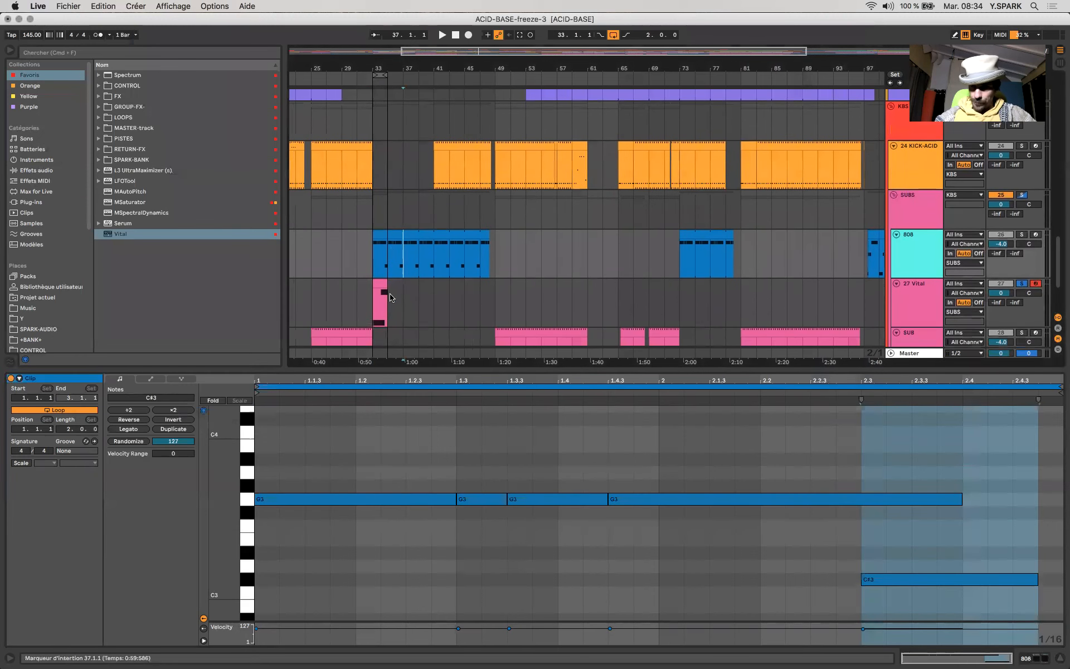
pyautogui.click(406, 236)
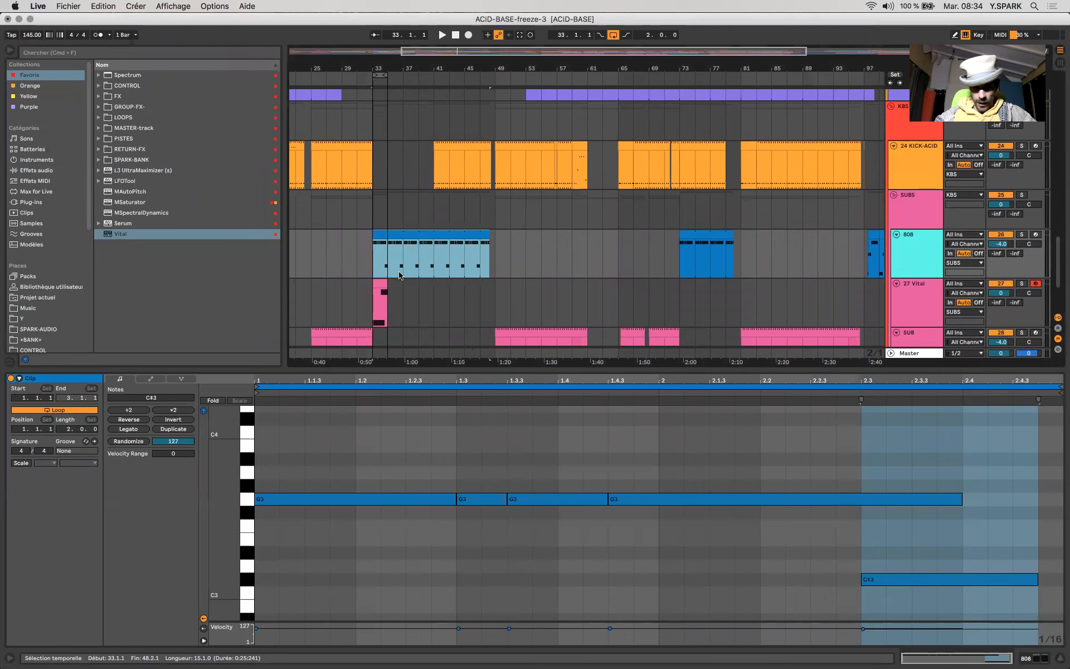
pyautogui.press('-')
pyautogui.moveTo(423, 313); pyautogui.dragTo(459, 308)
pyautogui.press('Delete')
# - Turn off the arrangement loop, hide the clip details, and play the song from the 808 clip at bar 33 past its end
pyautogui.click(443, 235)
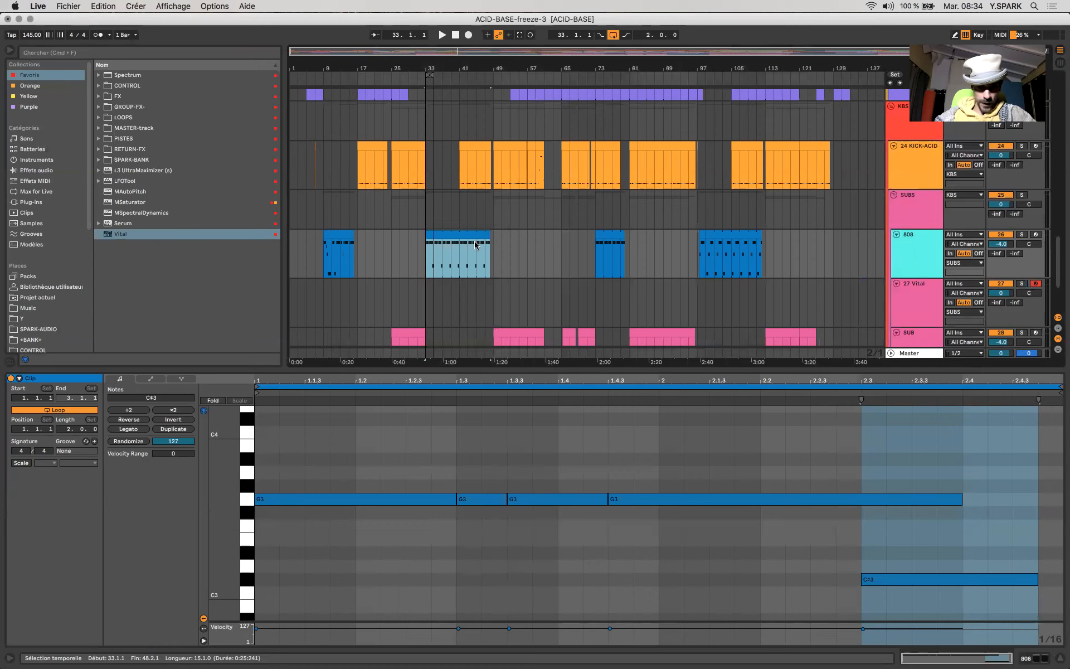
pyautogui.click(614, 35)
pyautogui.press('space')
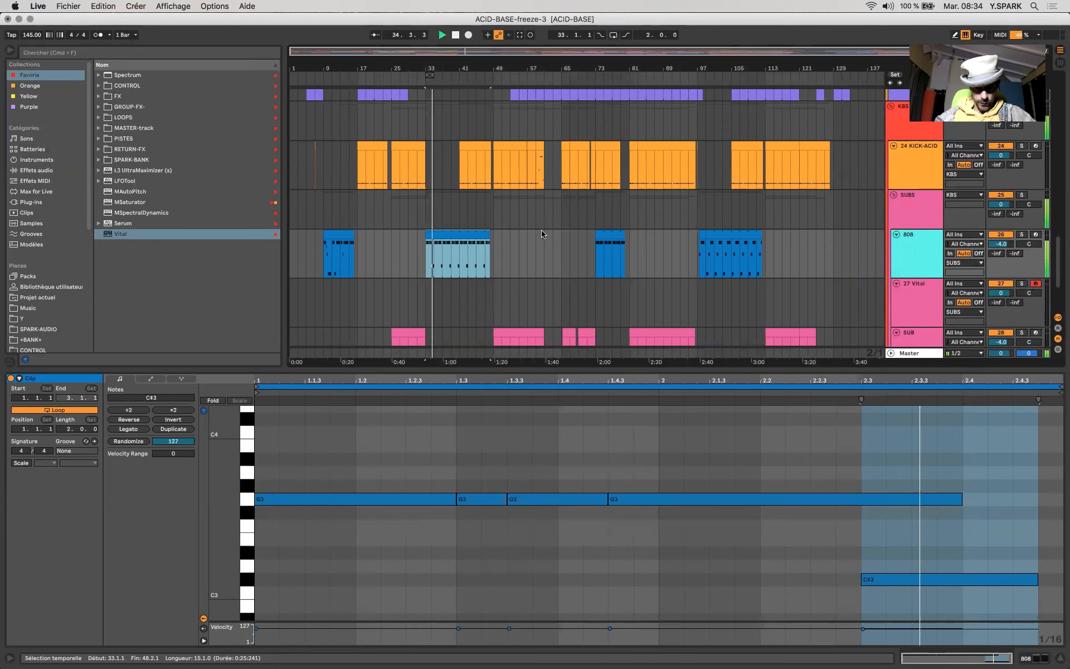
pyautogui.click(448, 255)
pyautogui.press('super+alt+l')
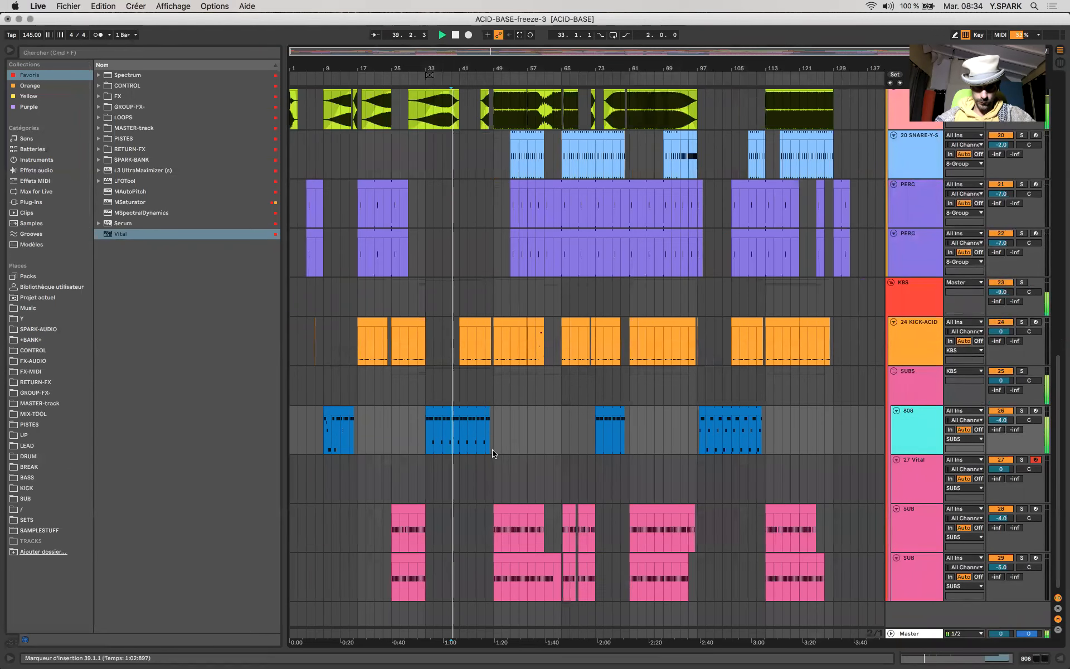
pyautogui.click(486, 441)
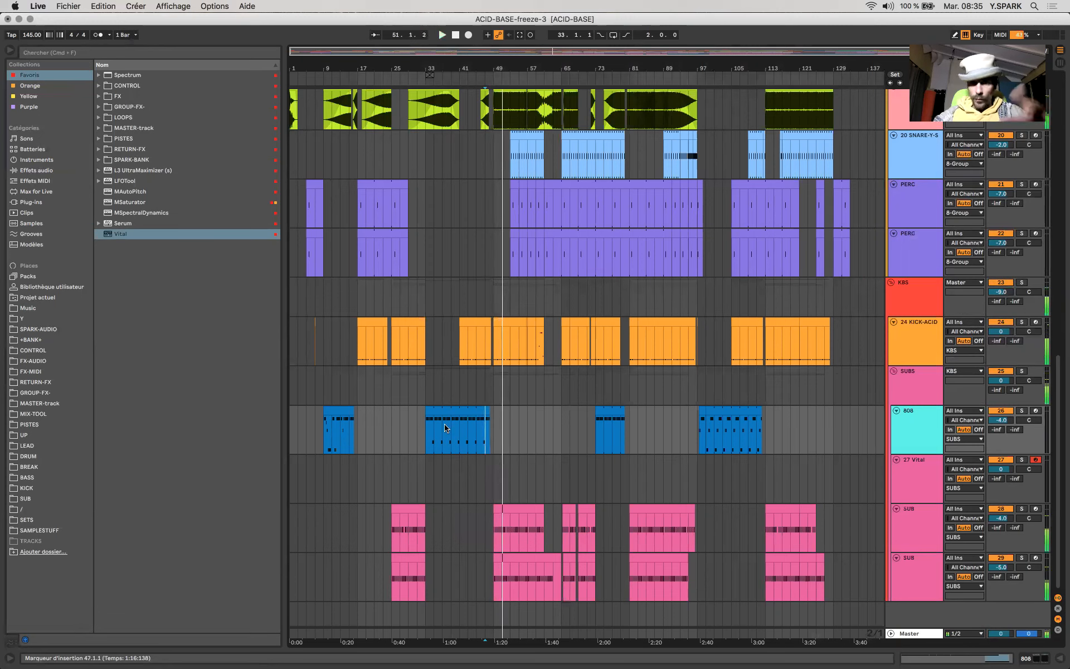
pyautogui.press('space')
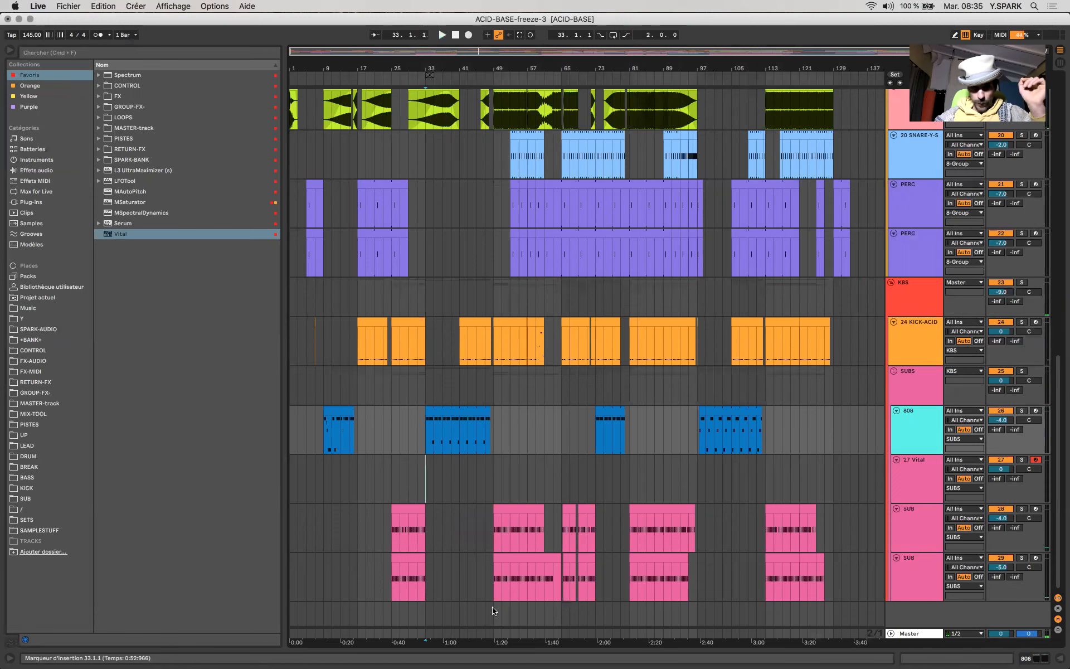
# - Mark the gaps in the Vital and SUB tracks beneath the 808 clips at bars 33 and 97
pyautogui.moveTo(426, 488); pyautogui.dragTo(494, 609)
pyautogui.moveTo(697, 463); pyautogui.dragTo(761, 600)
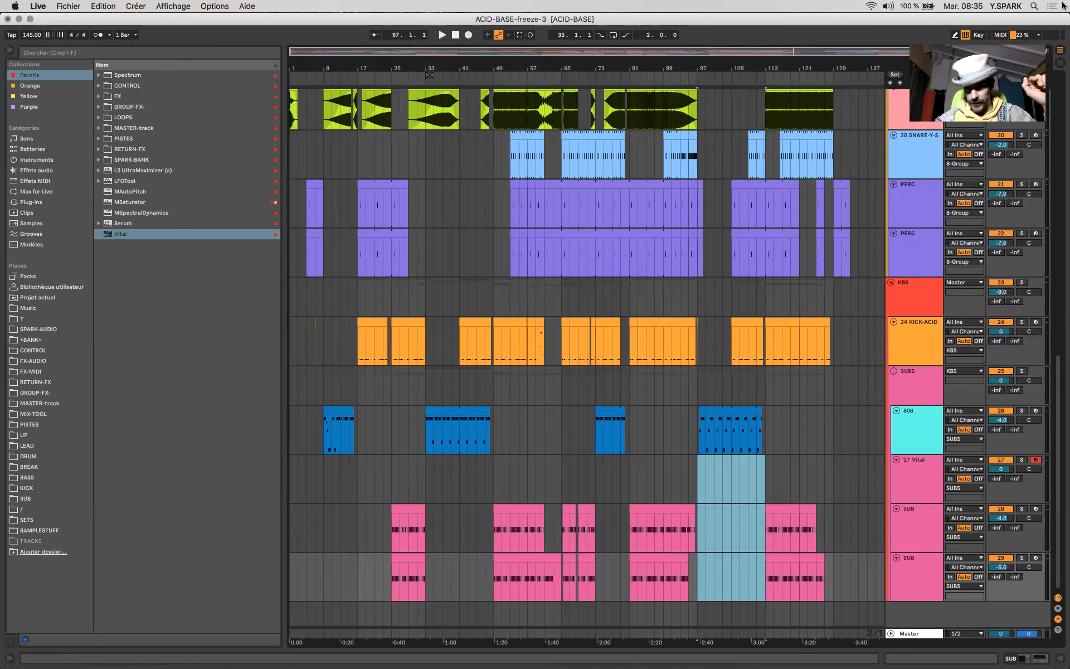
pyautogui.click(859, 6)
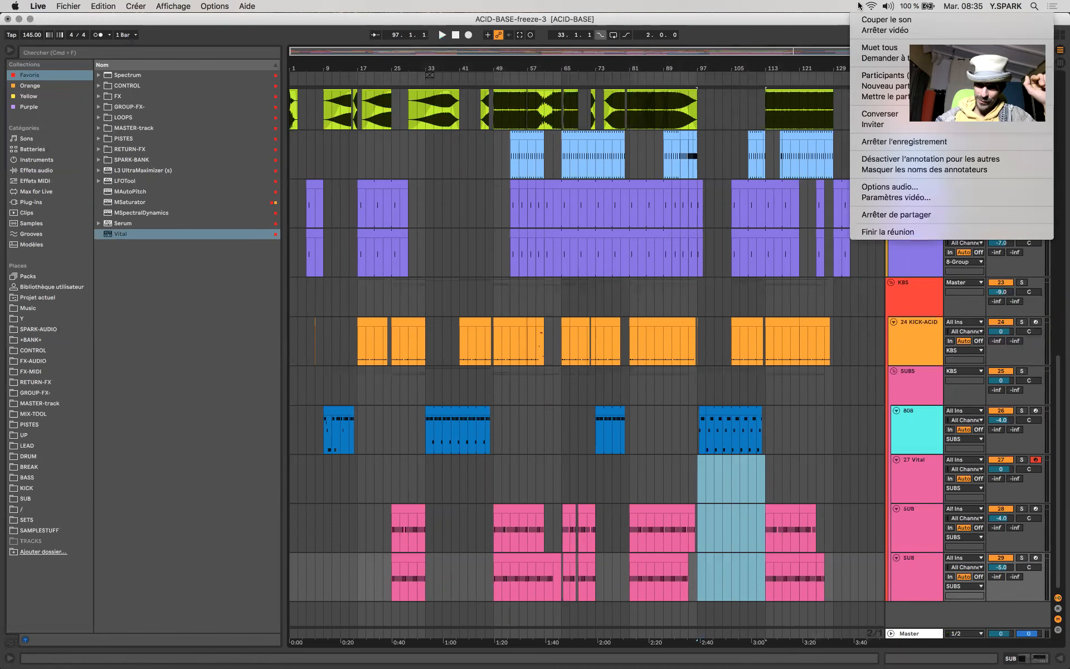